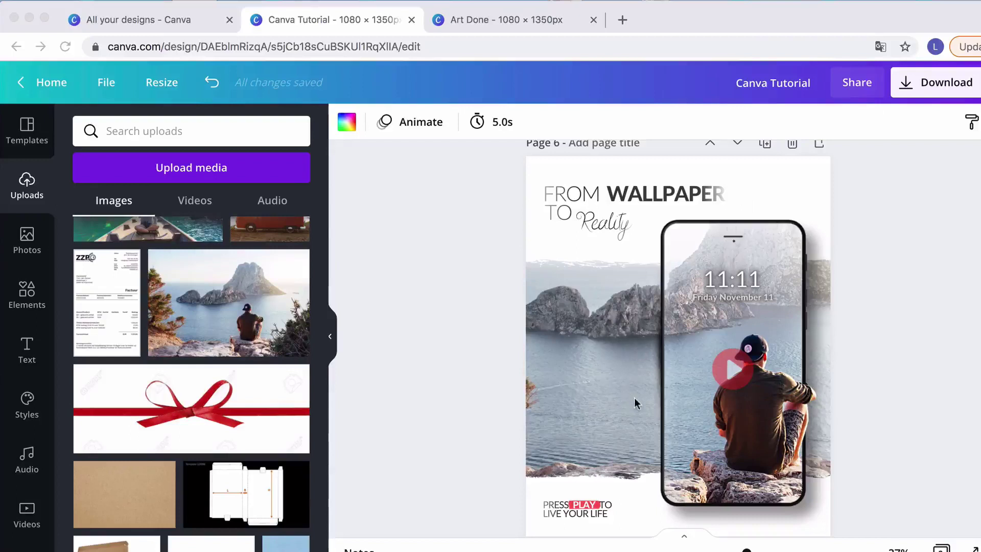
Step: Enlarge the seaside photo on page 7 until it covers the whole height of the page
{"action": "scroll", "coordinate": [638, 400], "scroll_direction": "down", "scroll_amount": 2}
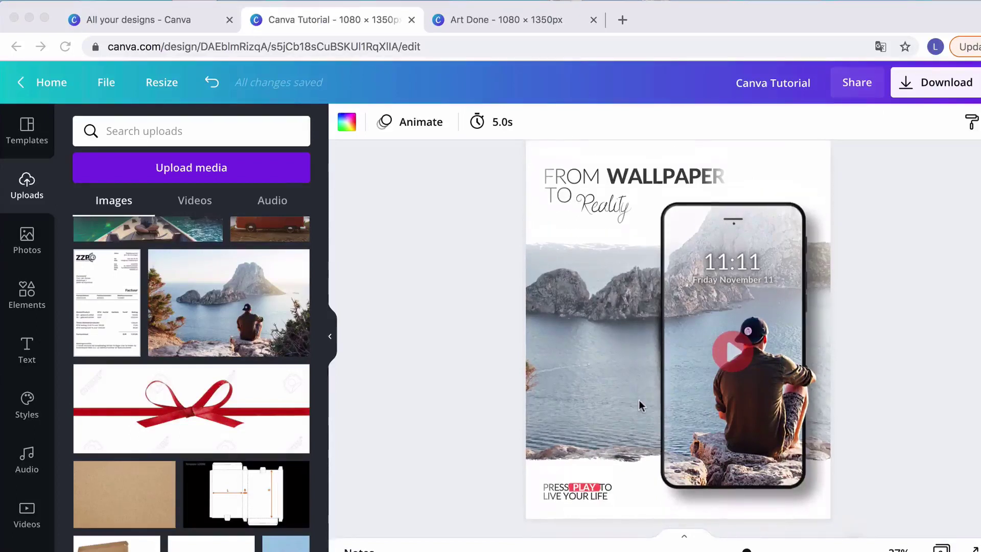
{"action": "scroll", "coordinate": [638, 400], "scroll_direction": "up", "scroll_amount": 2}
{"action": "scroll", "coordinate": [638, 399], "scroll_direction": "down", "scroll_amount": 1}
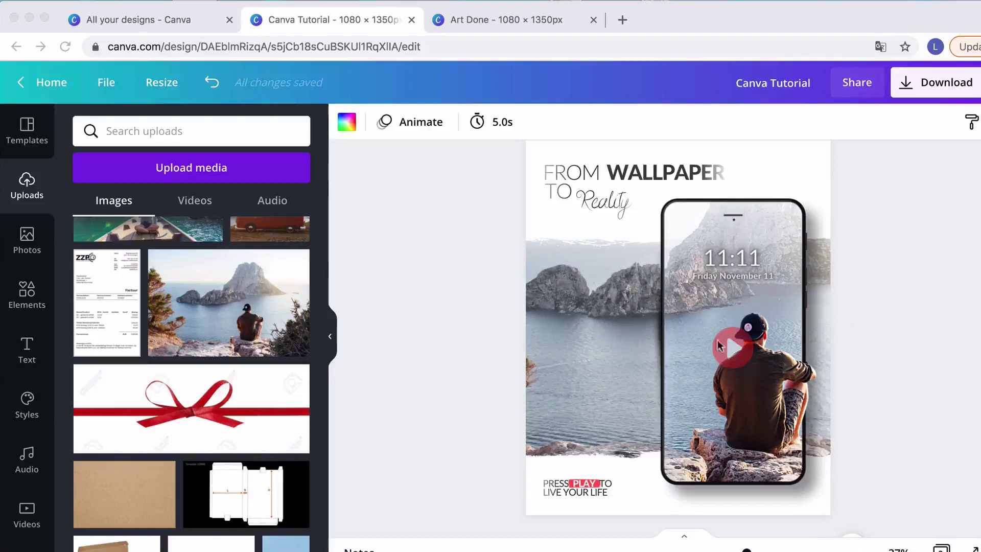
{"action": "scroll", "coordinate": [629, 388], "scroll_direction": "down", "scroll_amount": 4}
{"action": "scroll", "coordinate": [629, 386], "scroll_direction": "down", "scroll_amount": 4}
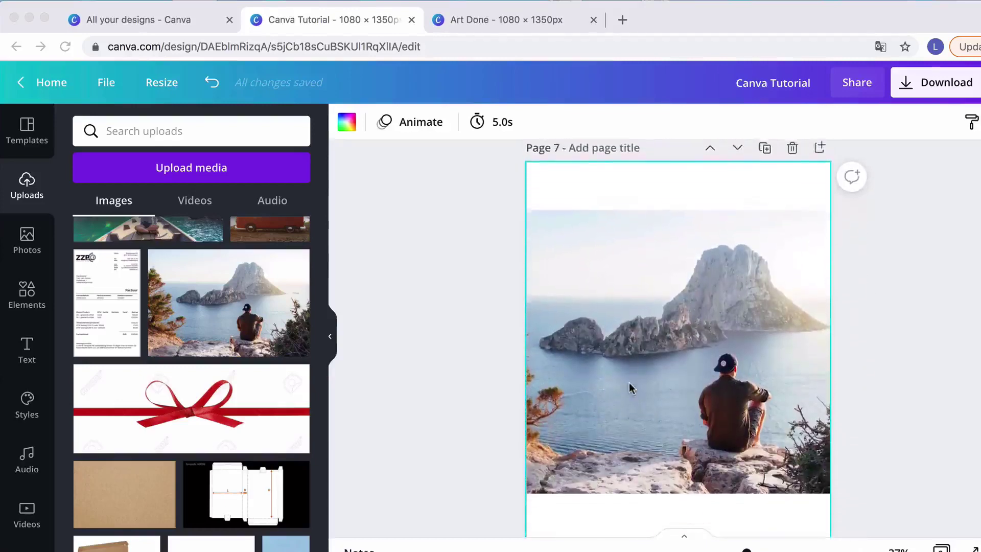
{"action": "left_click", "coordinate": [627, 349]}
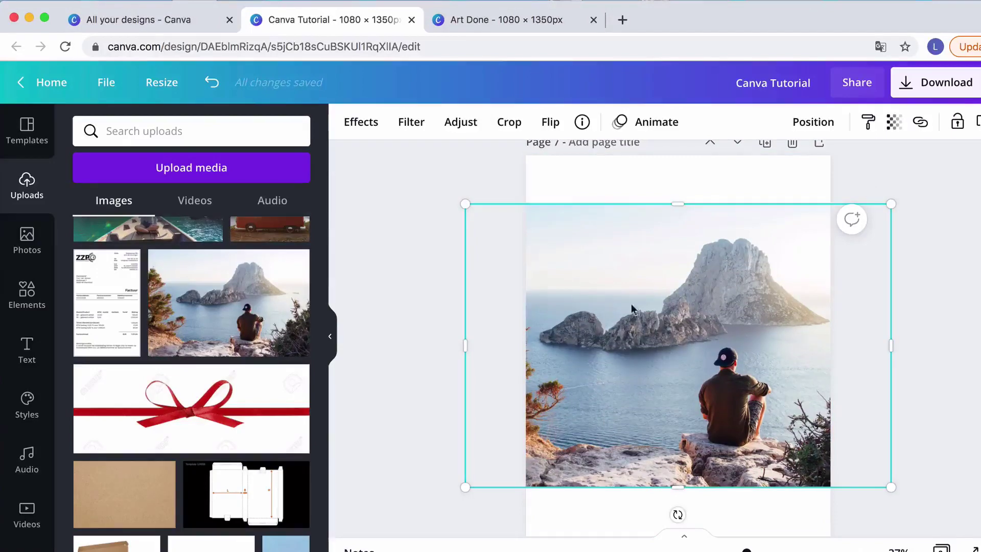
{"action": "left_click_drag", "start_coordinate": [465, 204], "coordinate": [397, 167]}
{"action": "scroll", "coordinate": [914, 475], "scroll_direction": "down", "scroll_amount": 1}
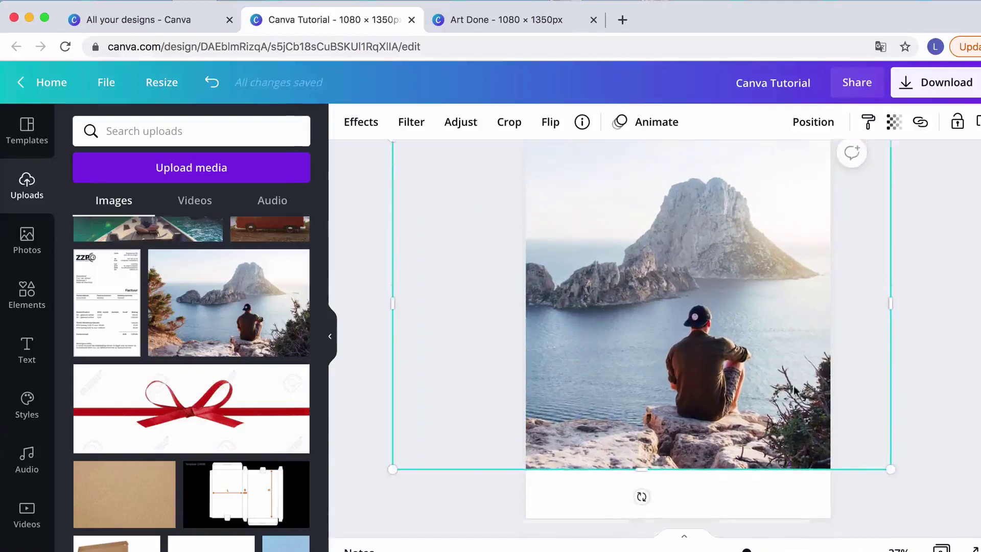
{"action": "left_click_drag", "start_coordinate": [894, 460], "coordinate": [970, 507]}
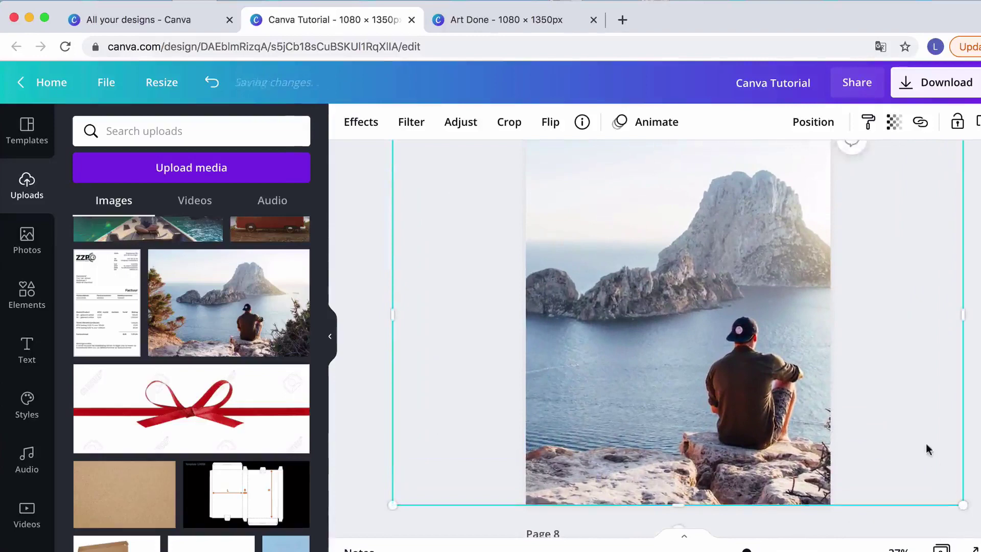
Step: Crop the top and bottom of the page 7 photo to leave white bands above and below it, following page 6
{"action": "scroll", "coordinate": [927, 450], "scroll_direction": "up", "scroll_amount": 2}
{"action": "scroll", "coordinate": [928, 450], "scroll_direction": "up", "scroll_amount": 7}
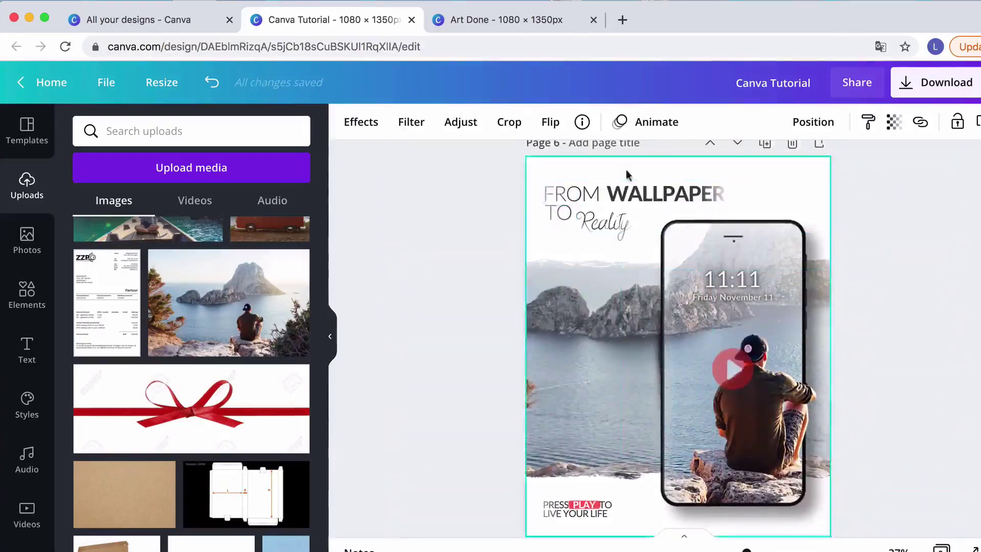
{"action": "scroll", "coordinate": [637, 286], "scroll_direction": "down", "scroll_amount": 1}
{"action": "scroll", "coordinate": [638, 307], "scroll_direction": "down", "scroll_amount": 7}
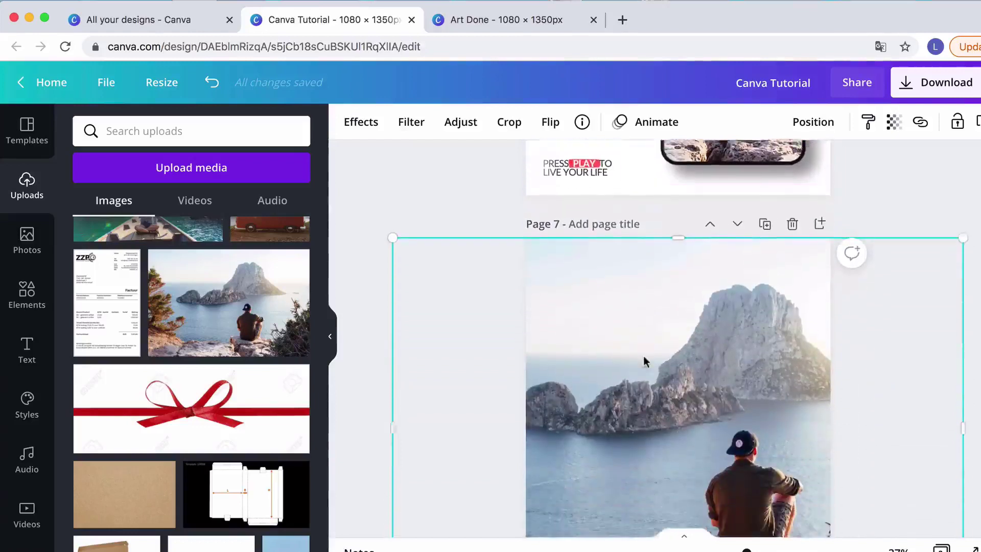
{"action": "left_click_drag", "start_coordinate": [685, 205], "coordinate": [695, 305]}
{"action": "scroll", "coordinate": [685, 295], "scroll_direction": "down", "scroll_amount": 3}
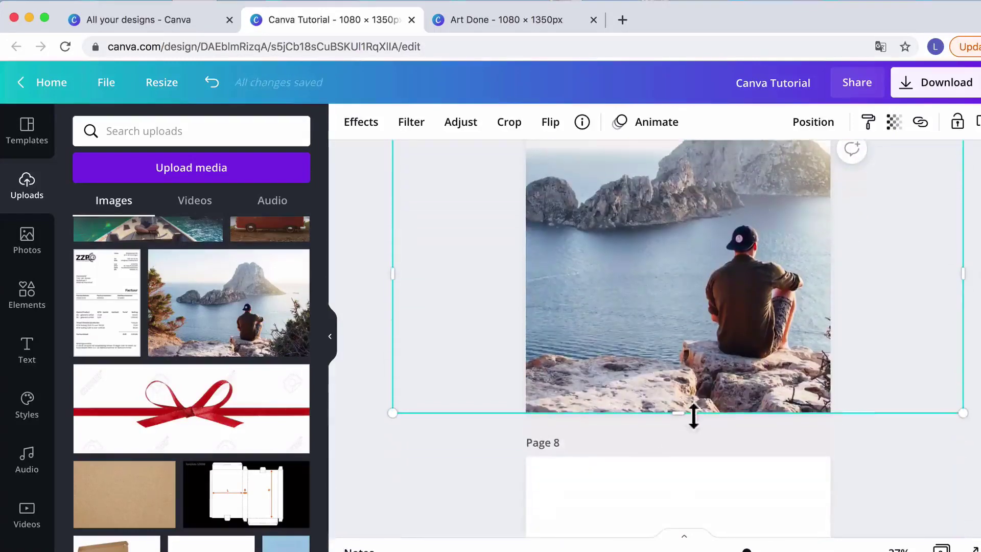
{"action": "left_click_drag", "start_coordinate": [688, 406], "coordinate": [690, 368]}
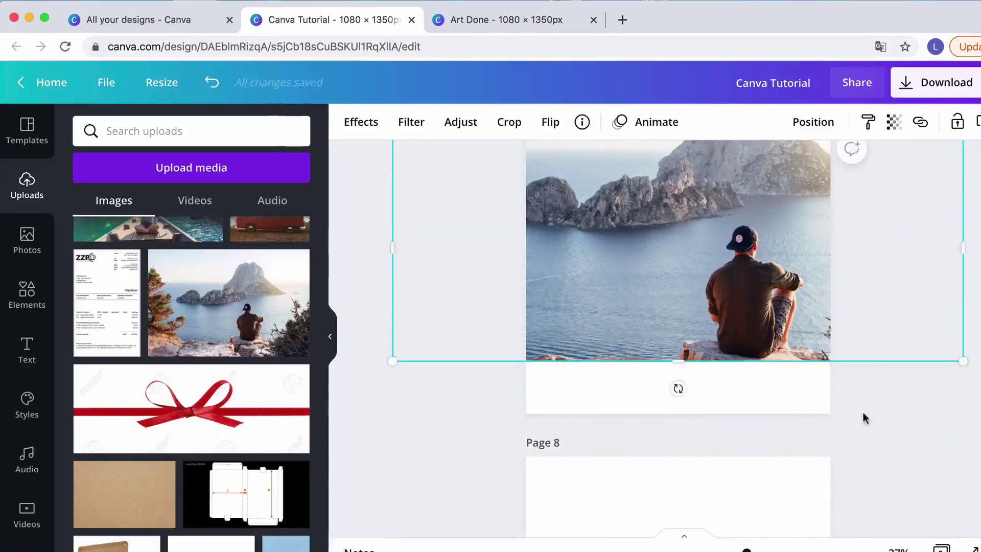
{"action": "left_click", "coordinate": [863, 417]}
Step: Duplicate the cropped photo on page 7 and align the copy exactly over the original
{"action": "scroll", "coordinate": [863, 417], "scroll_direction": "up", "scroll_amount": 8}
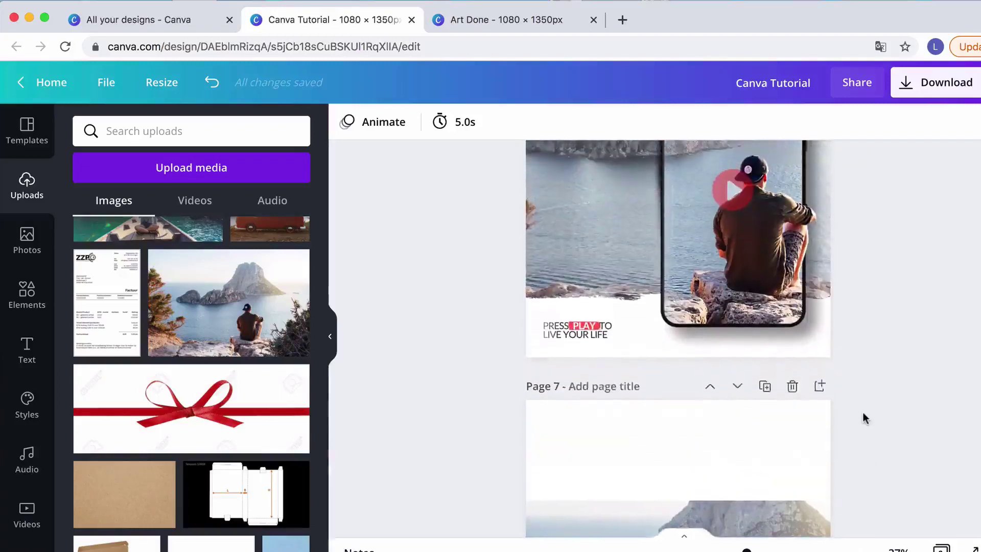
{"action": "scroll", "coordinate": [719, 306], "scroll_direction": "up", "scroll_amount": 3}
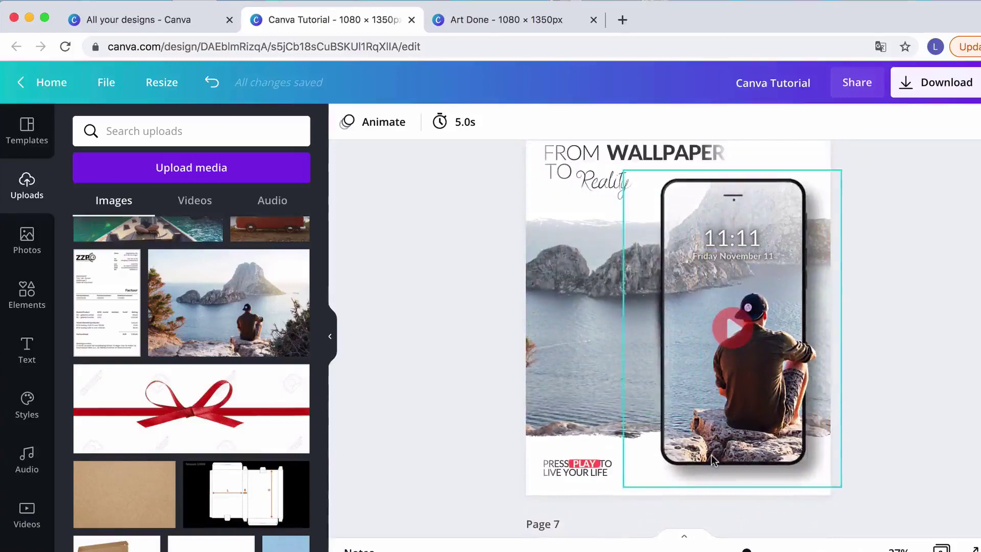
{"action": "scroll", "coordinate": [701, 423], "scroll_direction": "down", "scroll_amount": 5}
{"action": "scroll", "coordinate": [699, 417], "scroll_direction": "down", "scroll_amount": 1}
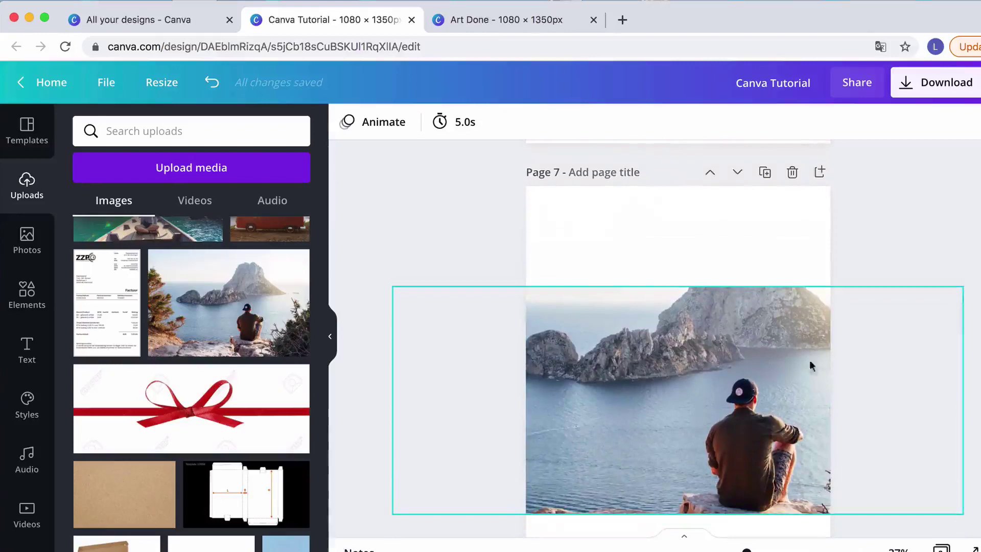
{"action": "left_click", "coordinate": [662, 369]}
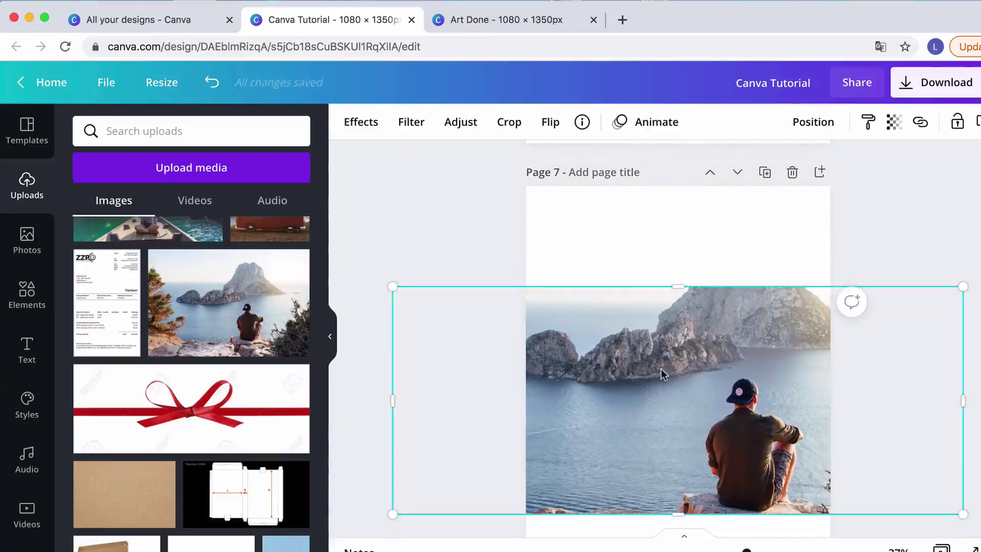
{"action": "left_click_drag", "start_coordinate": [663, 367], "coordinate": [675, 366]}
{"action": "scroll", "coordinate": [731, 246], "scroll_direction": "down", "scroll_amount": 2}
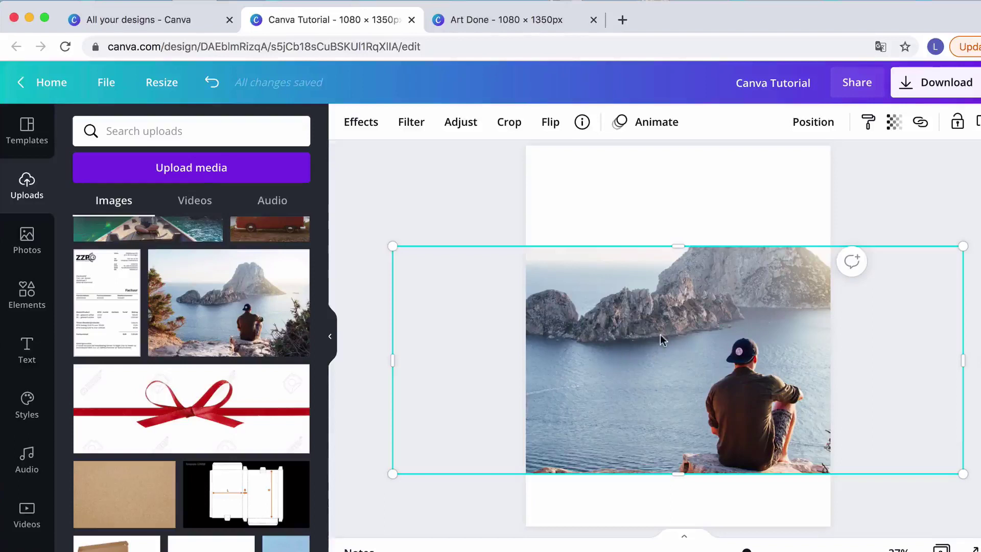
{"action": "mouse_move", "coordinate": [660, 326]}
{"action": "left_mouse_down"}
{"action": "mouse_move", "coordinate": [655, 282]}
{"action": "mouse_move", "coordinate": [667, 240]}
{"action": "mouse_move", "coordinate": [668, 269]}
{"action": "mouse_move", "coordinate": [658, 267]}
{"action": "mouse_move", "coordinate": [663, 340]}
{"action": "left_mouse_up"}
Step: Look through the iphone graphics and add the recently used black notched smartphone outline to page 7
{"action": "left_click", "coordinate": [27, 295]}
{"action": "left_click", "coordinate": [121, 129]}
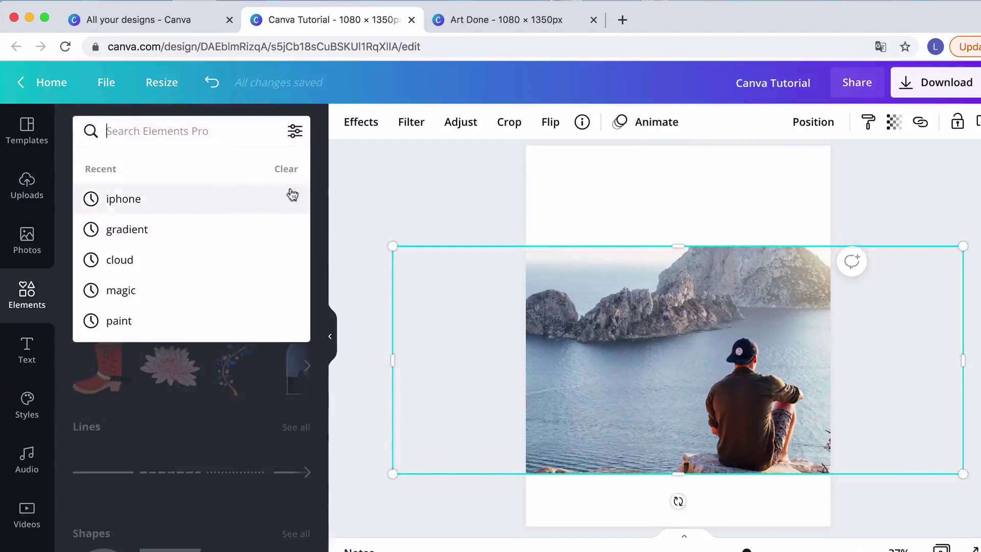
{"action": "left_click", "coordinate": [136, 205]}
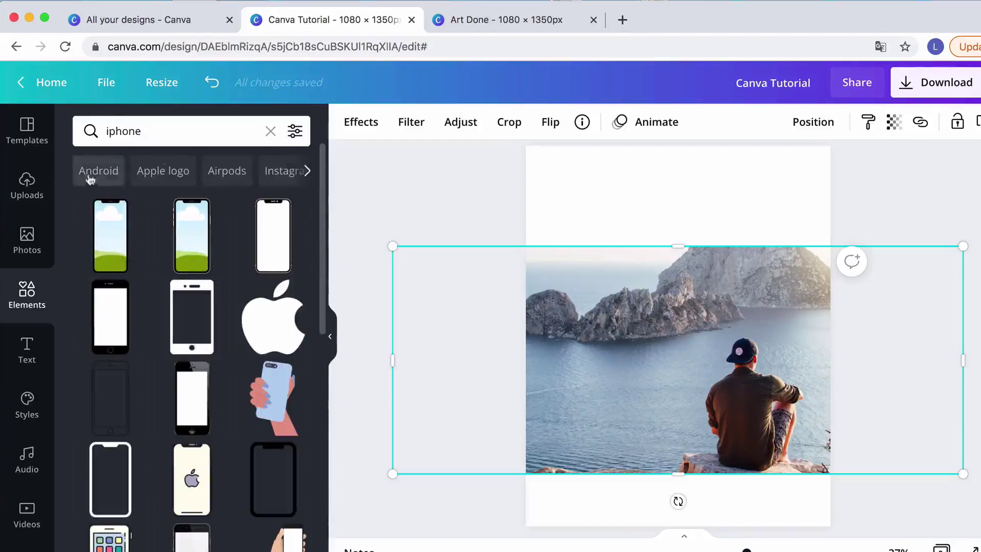
{"action": "left_click", "coordinate": [269, 134]}
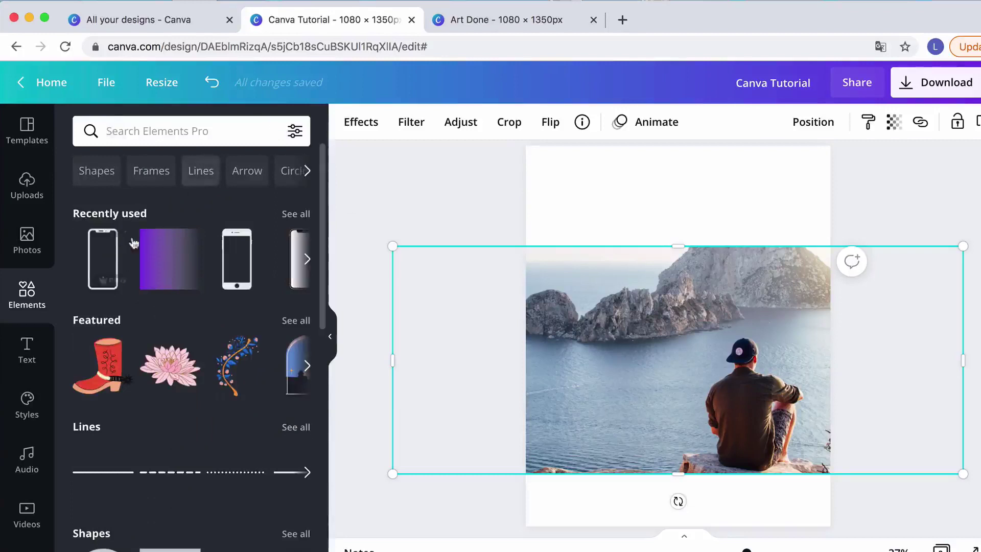
{"action": "left_click", "coordinate": [101, 256]}
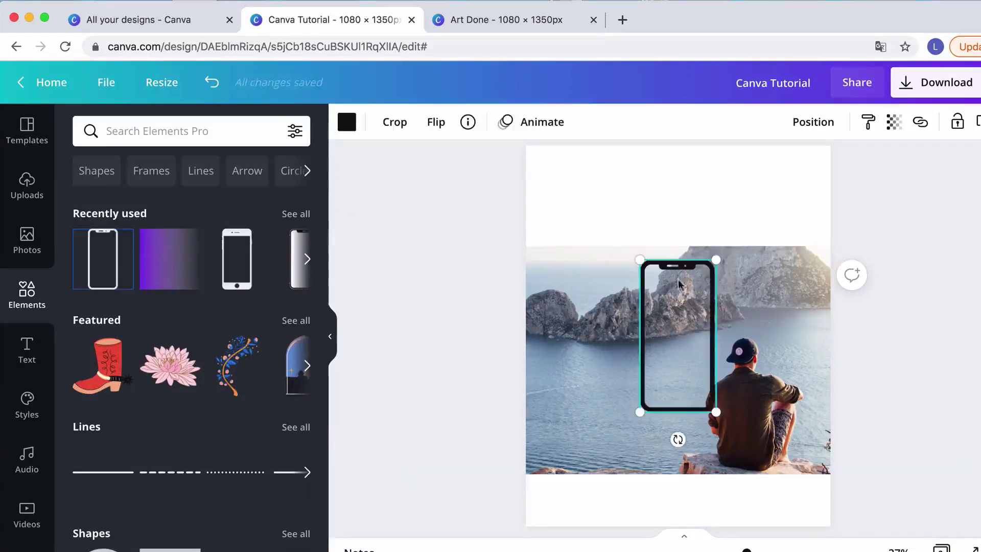
Step: Enlarge the smartphone outline and place it around the seated man, with his elbow reaching past the frame
{"action": "left_click_drag", "start_coordinate": [640, 260], "coordinate": [608, 199]}
{"action": "left_click_drag", "start_coordinate": [719, 420], "coordinate": [779, 482]}
{"action": "left_click_drag", "start_coordinate": [724, 339], "coordinate": [766, 355]}
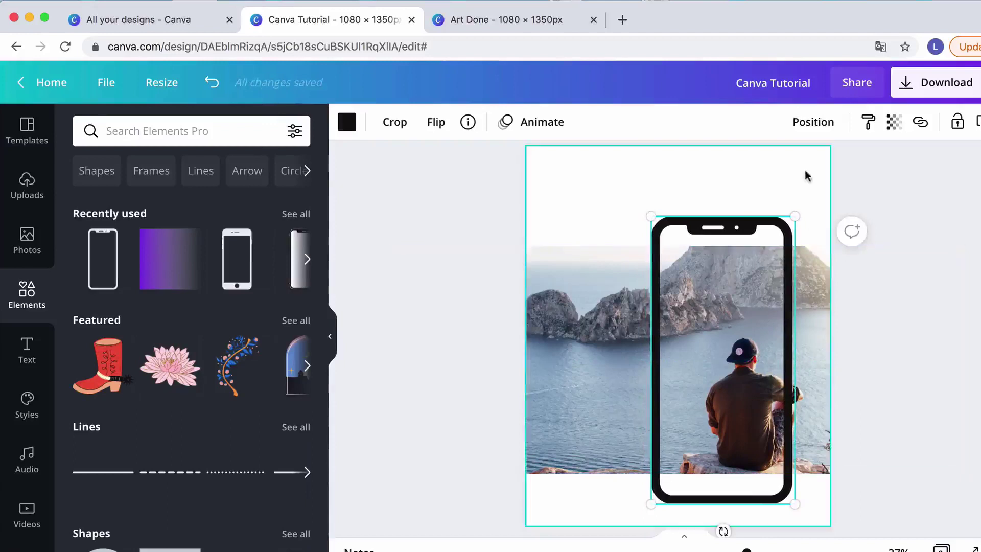
Step: Compare the phone placement with page 6 and nudge the smartphone outline slightly to the right
{"action": "scroll", "coordinate": [807, 220], "scroll_direction": "up", "scroll_amount": 5}
{"action": "scroll", "coordinate": [807, 221], "scroll_direction": "up", "scroll_amount": 5}
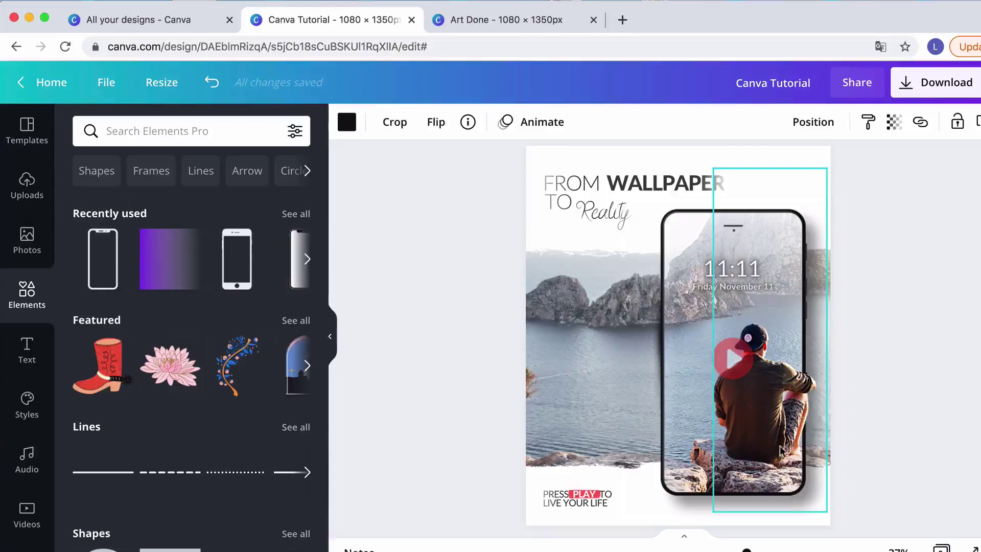
{"action": "scroll", "coordinate": [780, 449], "scroll_direction": "down", "scroll_amount": 8}
{"action": "left_click", "coordinate": [771, 279]}
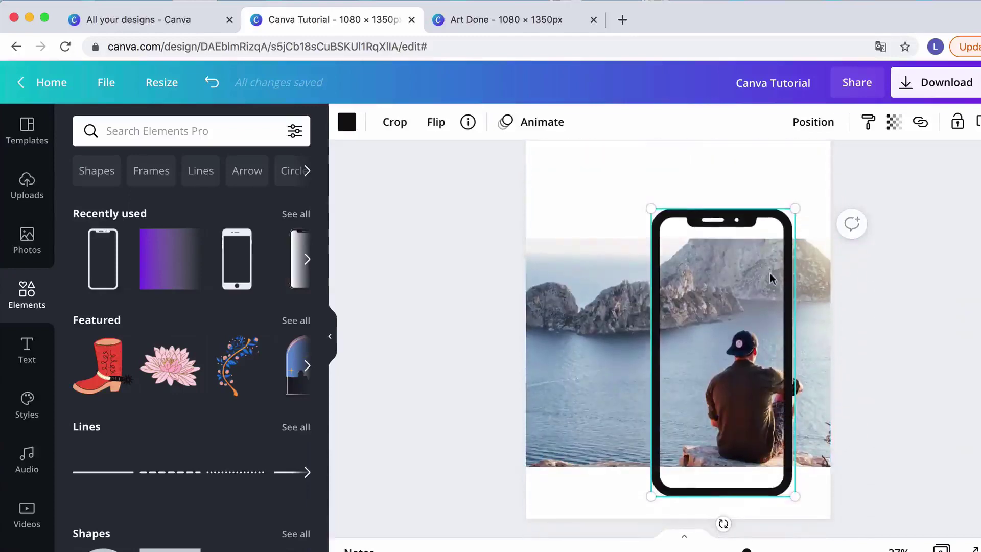
{"action": "key", "text": "Right"}
{"action": "key", "text": "Right"}
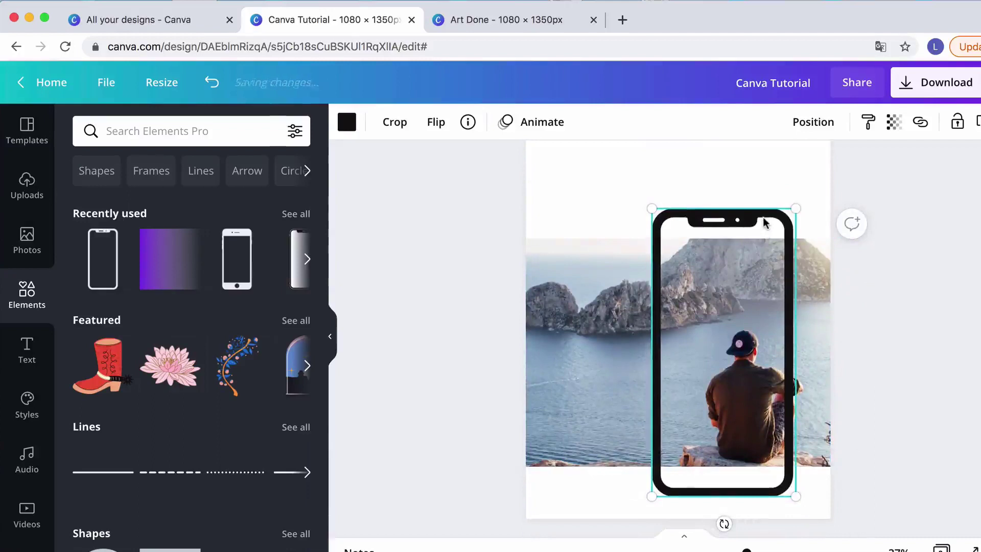
{"action": "key", "text": "Right"}
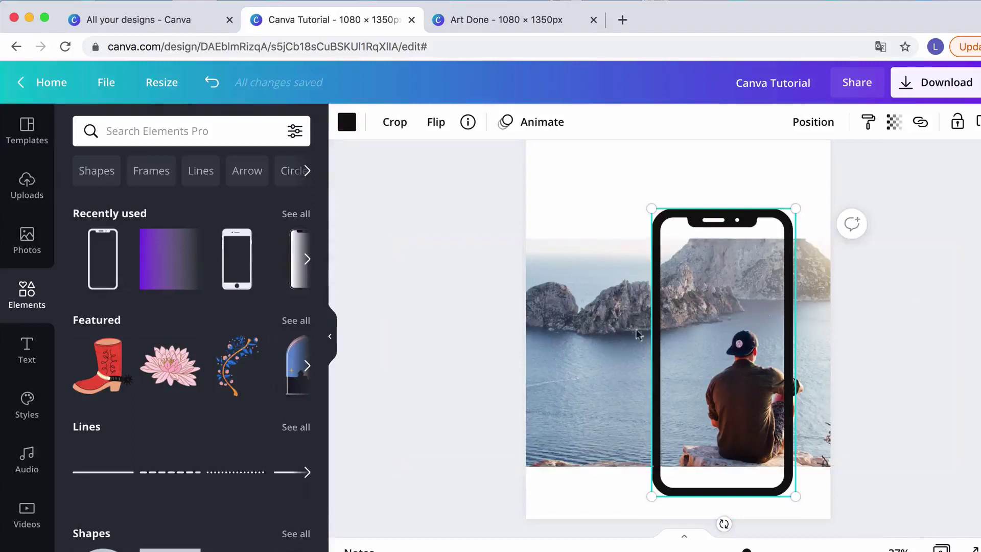
Step: Crop the upper photo copy on all four sides so that it fills only the smartphone's screen area
{"action": "left_click", "coordinate": [568, 340]}
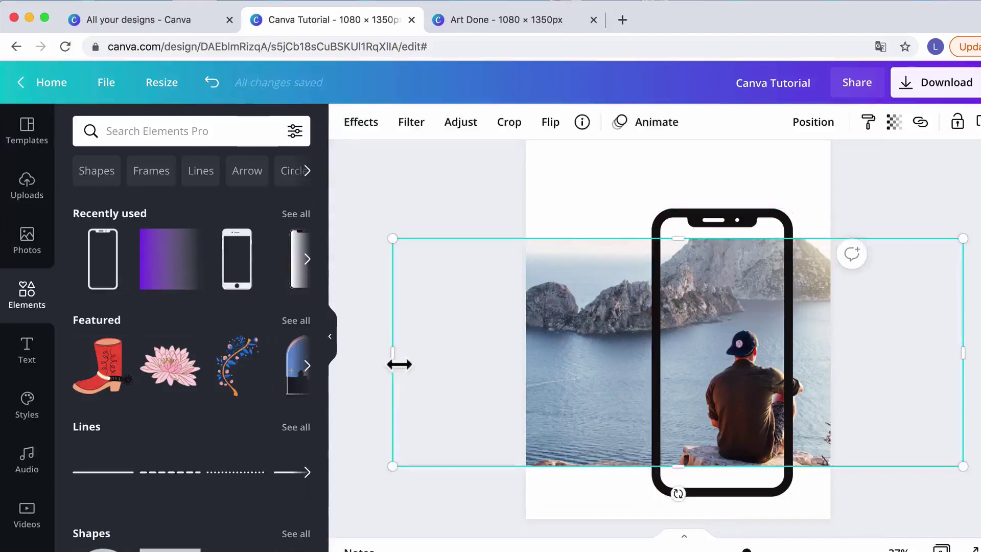
{"action": "left_click_drag", "start_coordinate": [399, 365], "coordinate": [441, 359]}
{"action": "left_click_drag", "start_coordinate": [499, 357], "coordinate": [661, 351]}
{"action": "left_click_drag", "start_coordinate": [955, 368], "coordinate": [799, 382]}
{"action": "left_click_drag", "start_coordinate": [729, 246], "coordinate": [727, 222]}
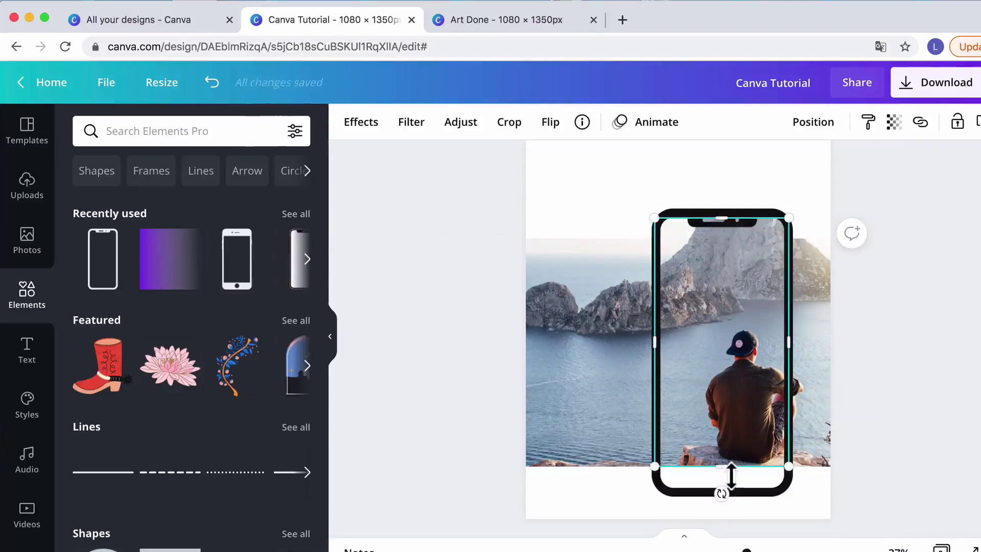
{"action": "left_click_drag", "start_coordinate": [729, 467], "coordinate": [729, 492]}
{"action": "left_click", "coordinate": [933, 440]}
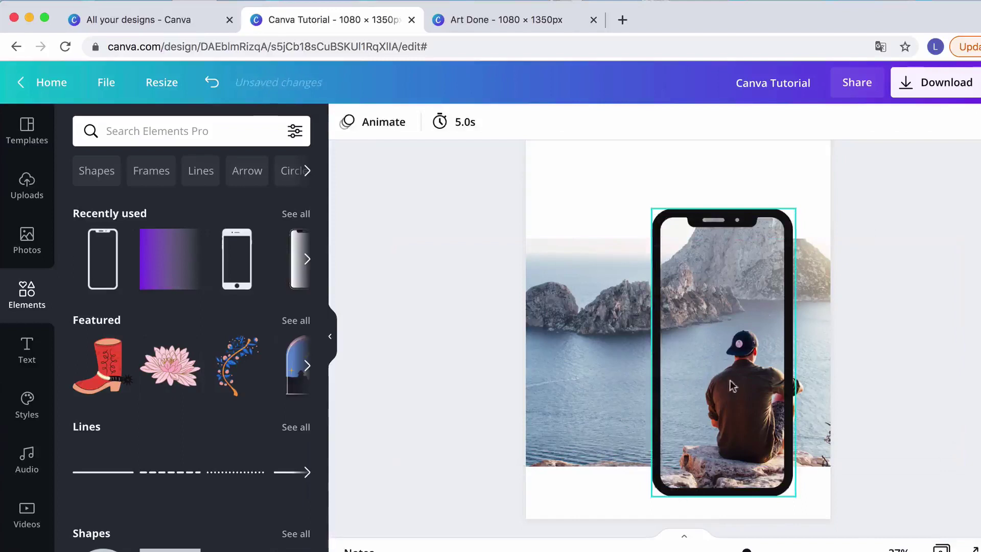
Step: Crop the top edge of the background photo further down, so the phone rises well above it
{"action": "left_click", "coordinate": [572, 262]}
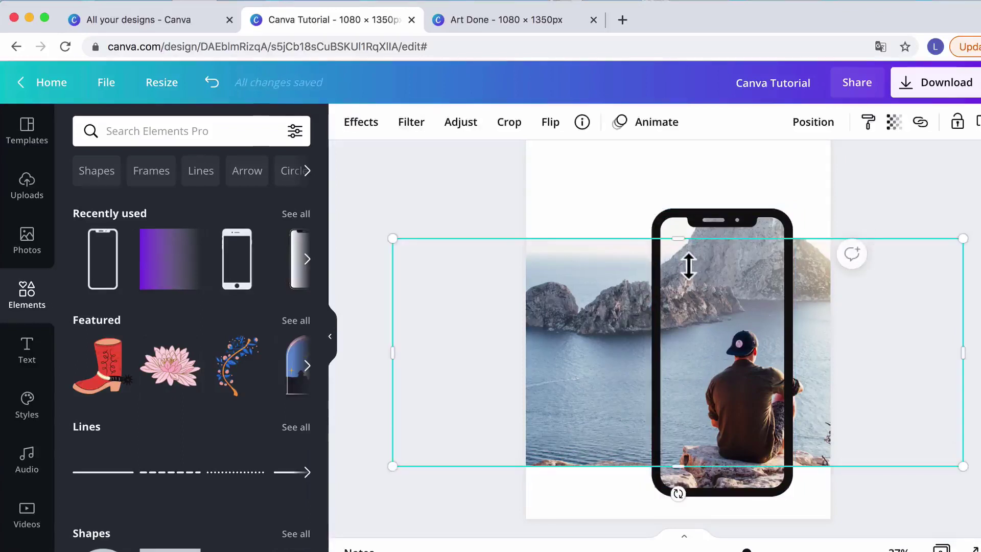
{"action": "left_click_drag", "start_coordinate": [688, 267], "coordinate": [710, 261]}
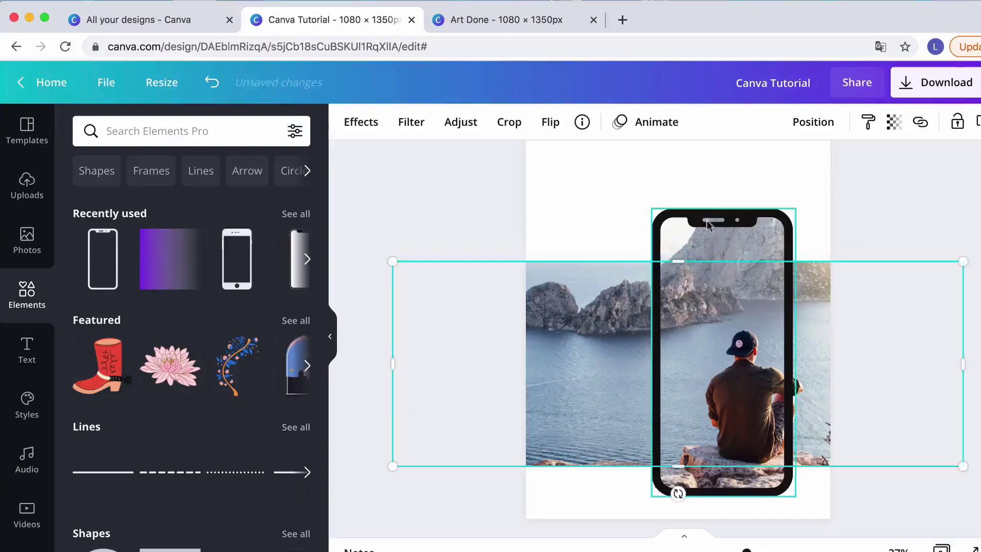
{"action": "left_click", "coordinate": [613, 247]}
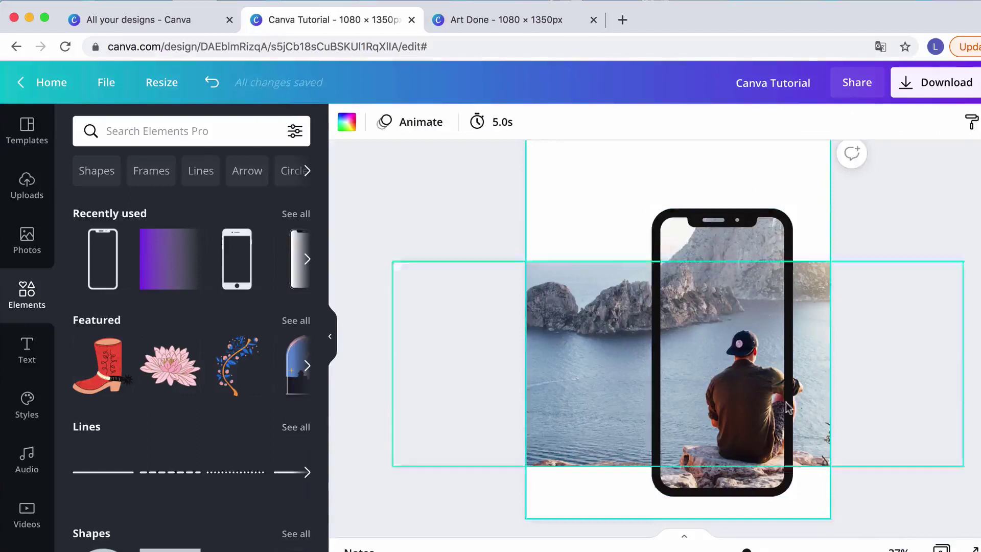
Step: Duplicate the background photo, align the copy in front of the phone and apply Background Remover to it
{"action": "left_click", "coordinate": [587, 324]}
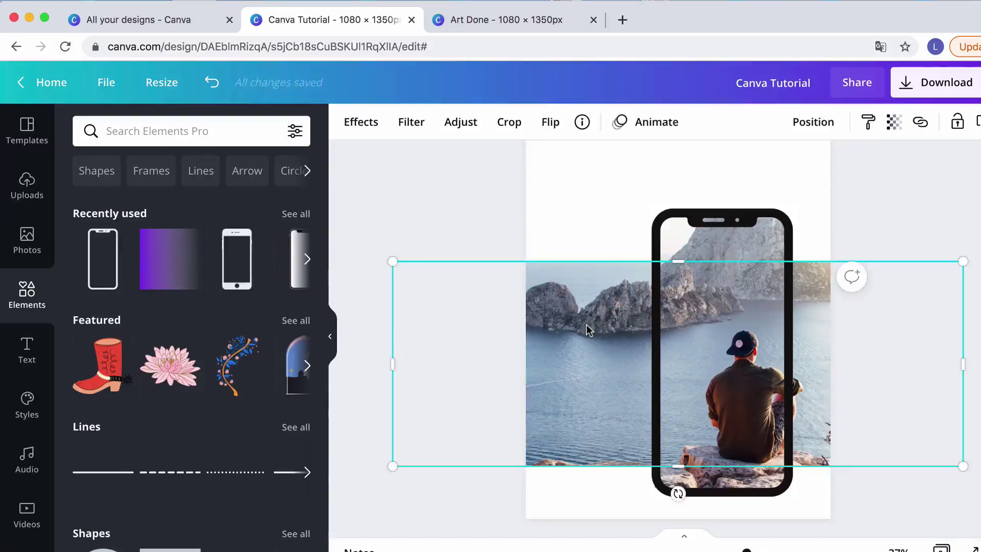
{"action": "left_click_drag", "start_coordinate": [587, 324], "coordinate": [592, 329]}
{"action": "left_click_drag", "start_coordinate": [754, 336], "coordinate": [749, 338]}
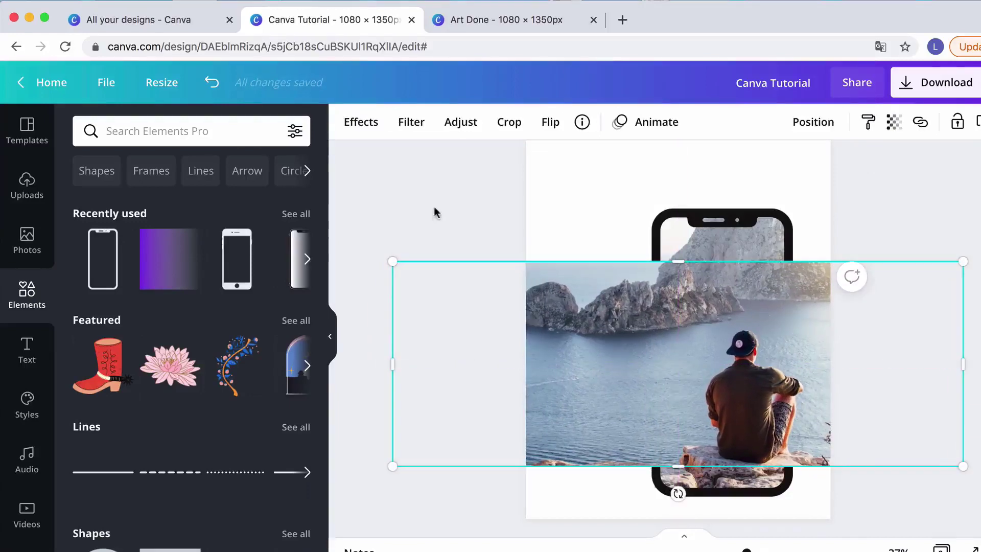
{"action": "left_click", "coordinate": [360, 130]}
{"action": "left_click", "coordinate": [181, 184]}
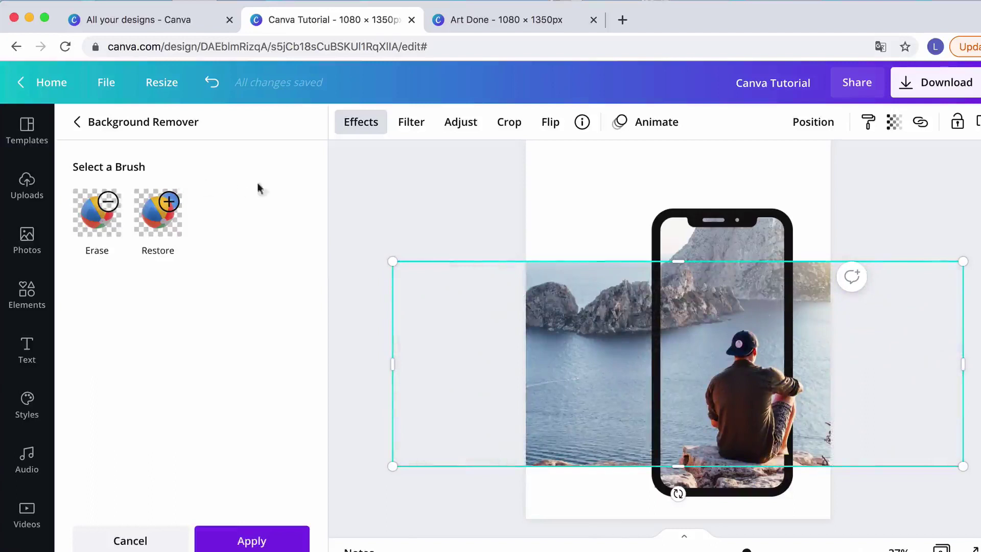
Step: Crop the sides of the cut-out copy closely around the seated man and close the background removal options
{"action": "left_click_drag", "start_coordinate": [398, 374], "coordinate": [706, 388]}
{"action": "left_click_drag", "start_coordinate": [966, 369], "coordinate": [825, 376]}
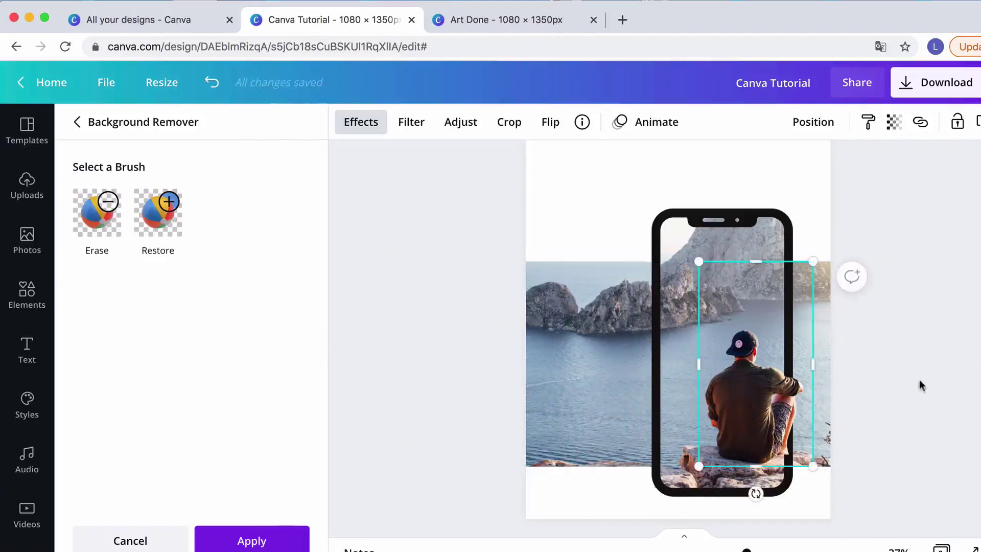
{"action": "key", "text": "Escape"}
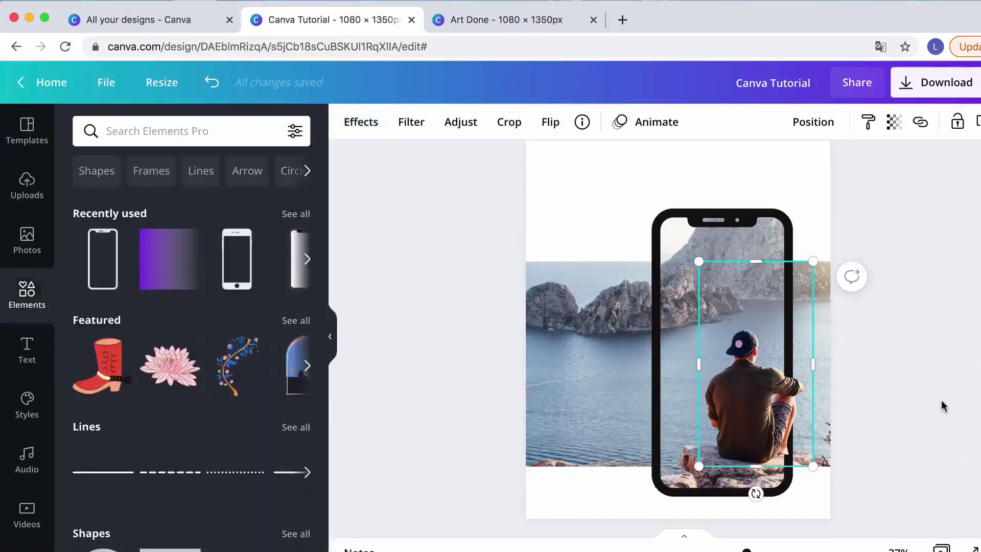
Step: Nudge the phone frame a little to the left, so the seated man's arm and knee reach past its right edge
{"action": "key", "text": "Escape"}
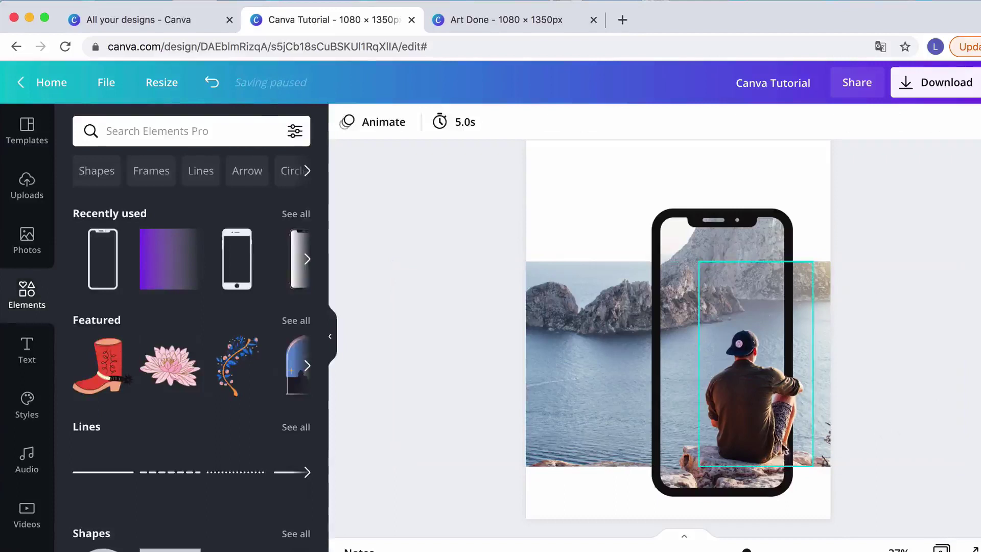
{"action": "left_click", "coordinate": [724, 228]}
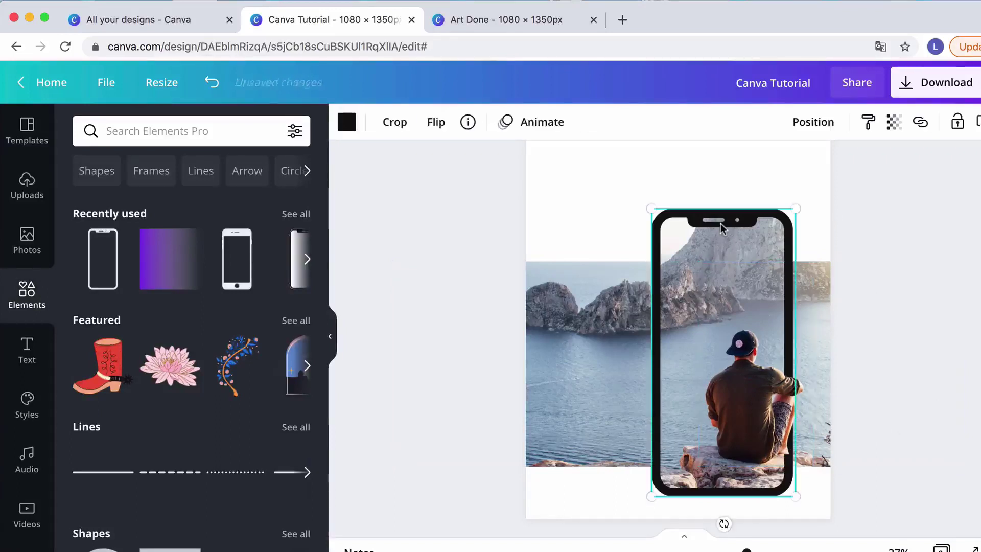
{"action": "key", "text": "Left"}
{"action": "key", "text": "Left"}
{"action": "key", "text": "Left"}
{"action": "key", "text": "Left"}
{"action": "key", "text": "Left"}
{"action": "key", "text": "Left"}
{"action": "key", "text": "Left"}
{"action": "key", "text": "Left"}
{"action": "key", "text": "Left"}
{"action": "key", "text": "Left"}
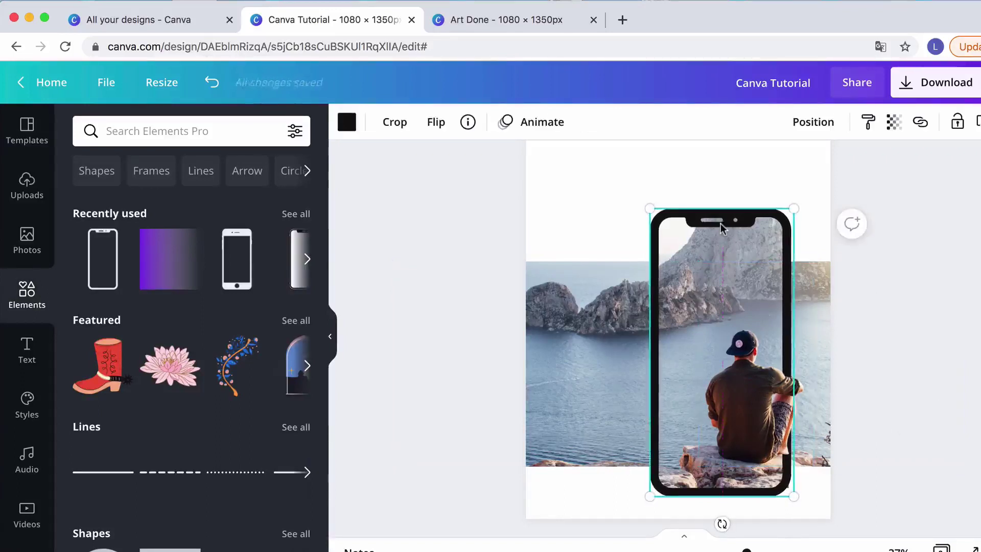
{"action": "key", "text": "Left"}
{"action": "key", "text": "Left"}
{"action": "key", "text": "Left"}
{"action": "key", "text": "Left"}
{"action": "key", "text": "Left"}
{"action": "key", "text": "Left"}
{"action": "key", "text": "Left"}
{"action": "key", "text": "Left"}
{"action": "key", "text": "Left"}
{"action": "key", "text": "Left"}
{"action": "key", "text": "Left"}
{"action": "key", "text": "Left"}
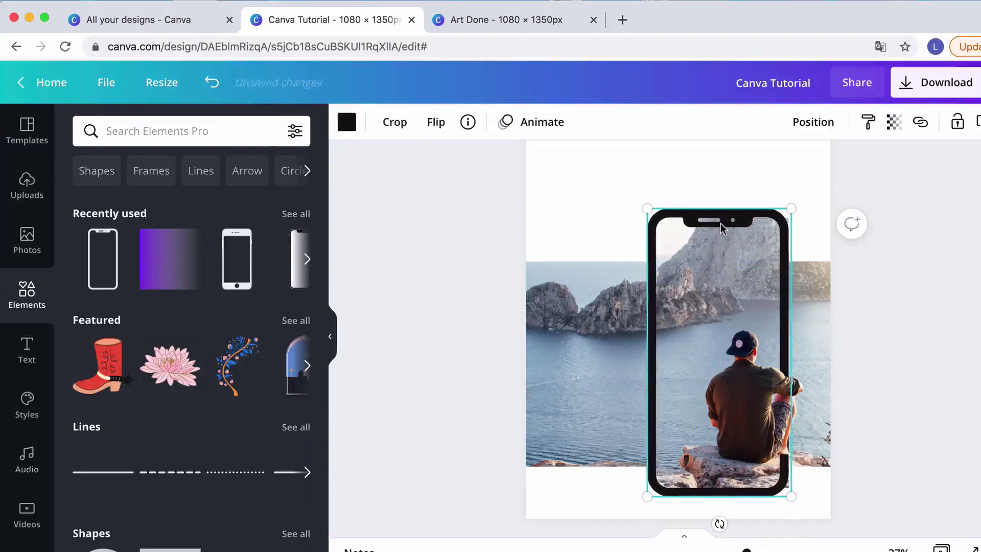
{"action": "key", "text": "Left"}
{"action": "key", "text": "Left"}
{"action": "key", "text": "Left"}
{"action": "key", "text": "Left"}
{"action": "key", "text": "Left"}
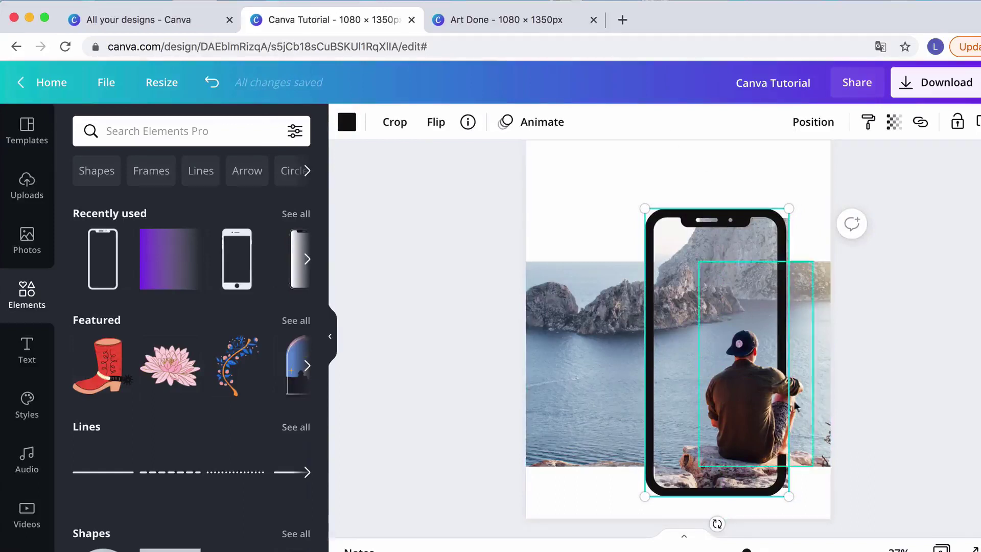
{"action": "left_click", "coordinate": [826, 499]}
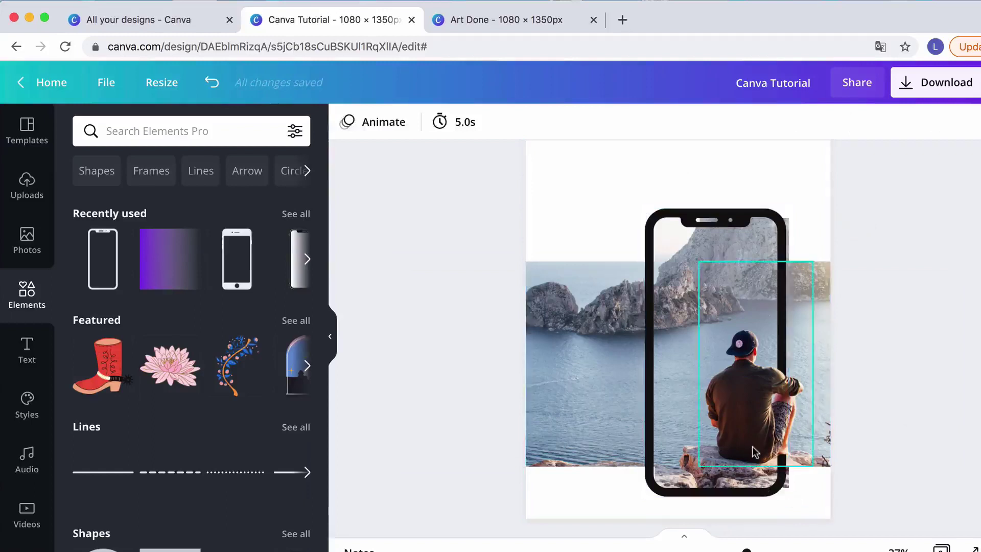
Step: Send the phone frame one layer backward, behind the photo that fills its screen
{"action": "left_click", "coordinate": [694, 229]}
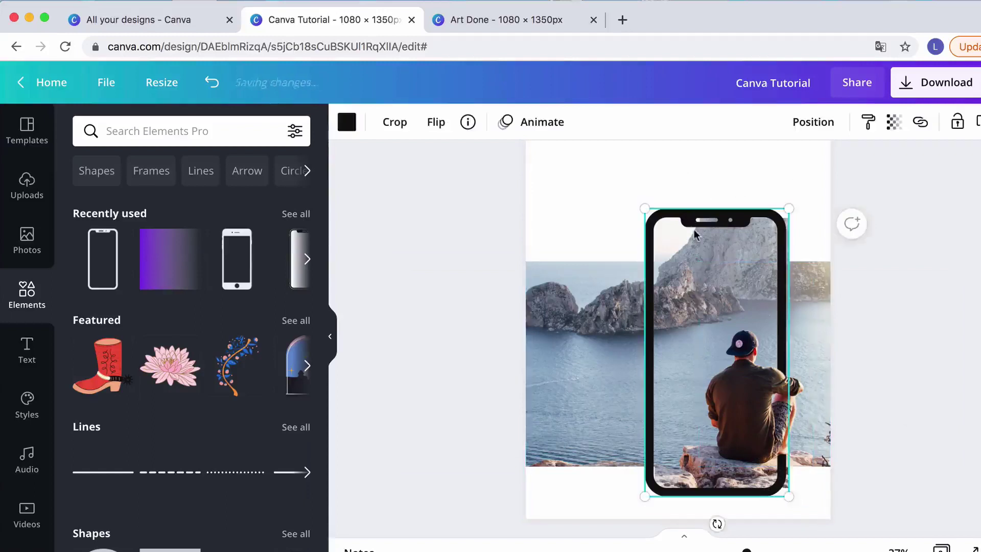
{"action": "left_click", "coordinate": [827, 121]}
{"action": "scroll", "coordinate": [779, 214], "scroll_direction": "up", "scroll_amount": 2}
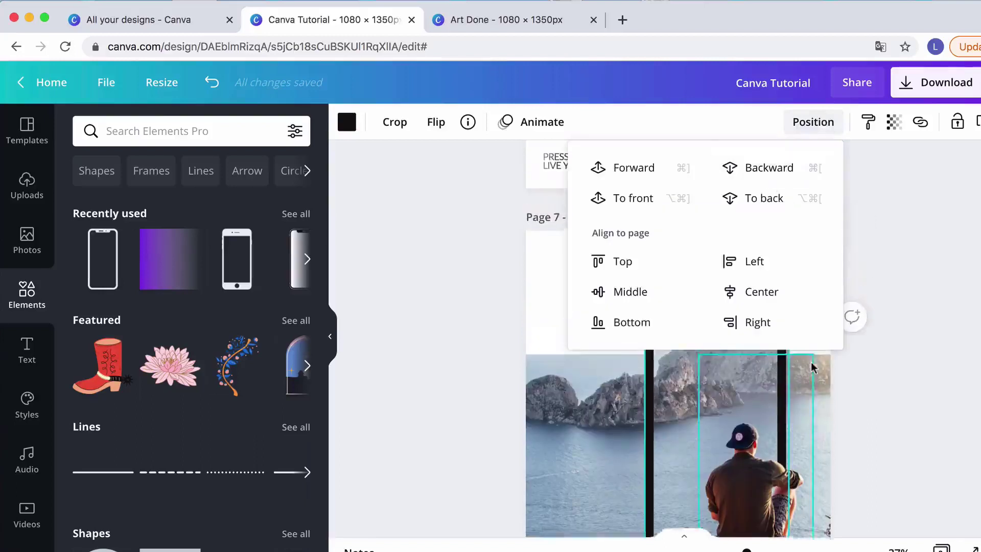
{"action": "left_click", "coordinate": [775, 174]}
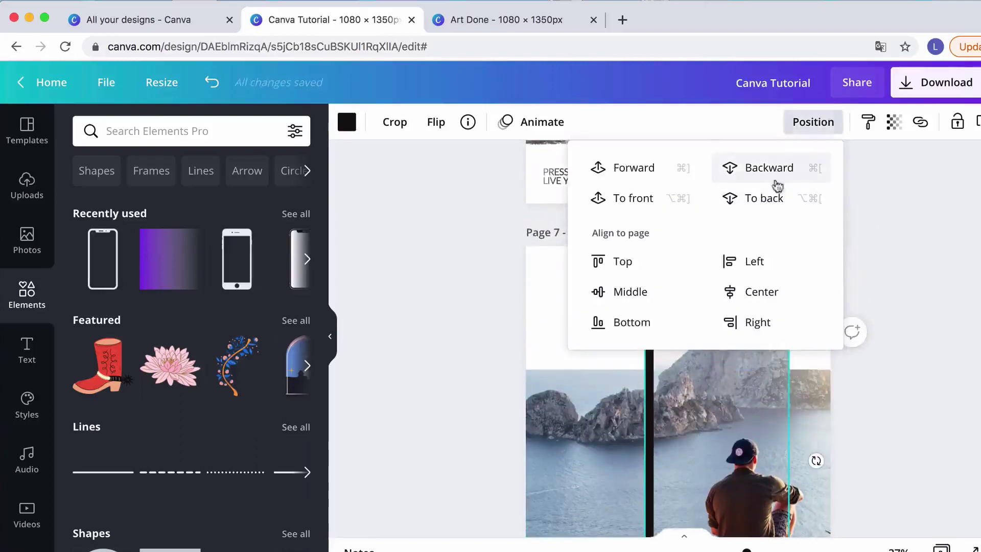
{"action": "scroll", "coordinate": [741, 409], "scroll_direction": "down", "scroll_amount": 2}
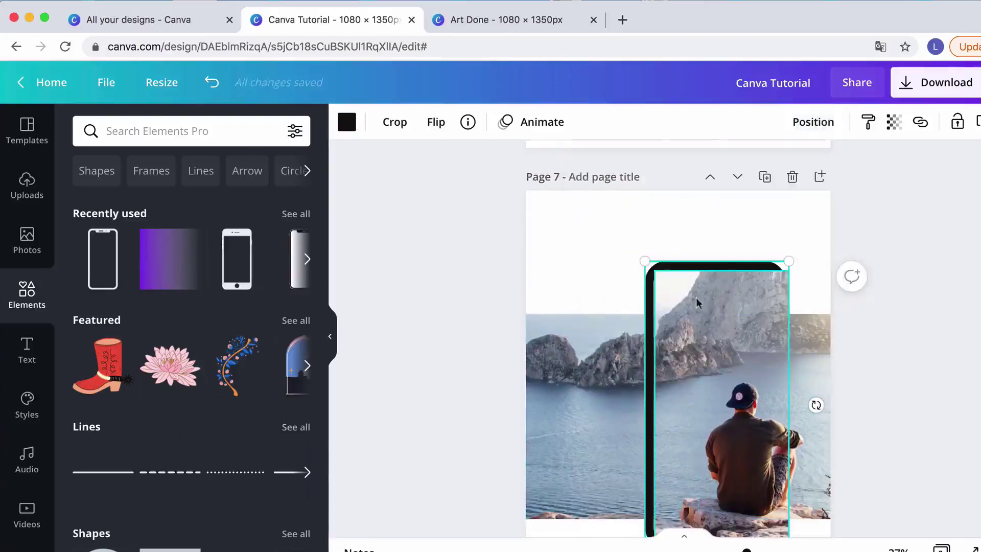
Step: Crop the screen photo's right edge inside the phone frame and extend its left edge slightly over the bezel
{"action": "left_click", "coordinate": [675, 277]}
{"action": "scroll", "coordinate": [741, 332], "scroll_direction": "down", "scroll_amount": 2}
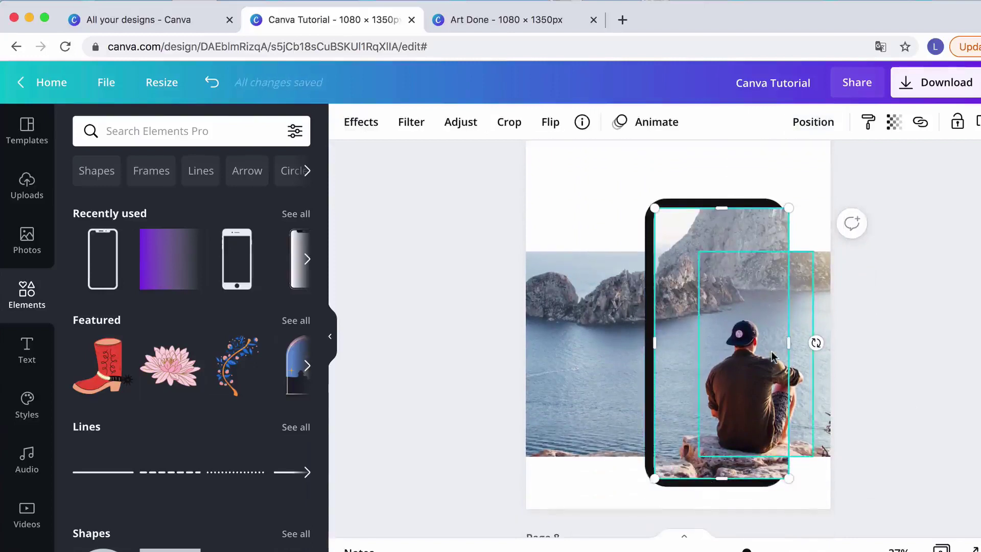
{"action": "left_click_drag", "start_coordinate": [796, 347], "coordinate": [788, 349]}
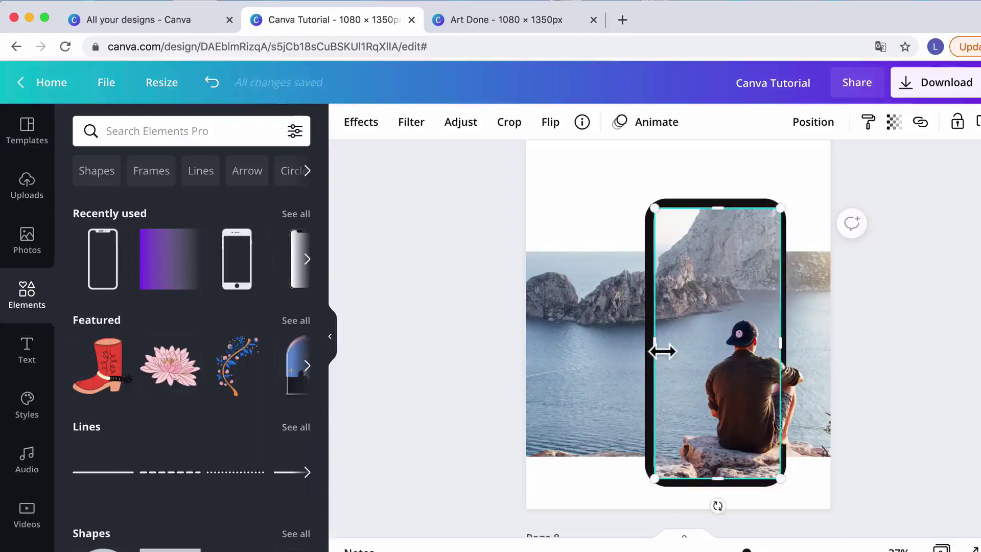
{"action": "left_click_drag", "start_coordinate": [657, 351], "coordinate": [657, 351]}
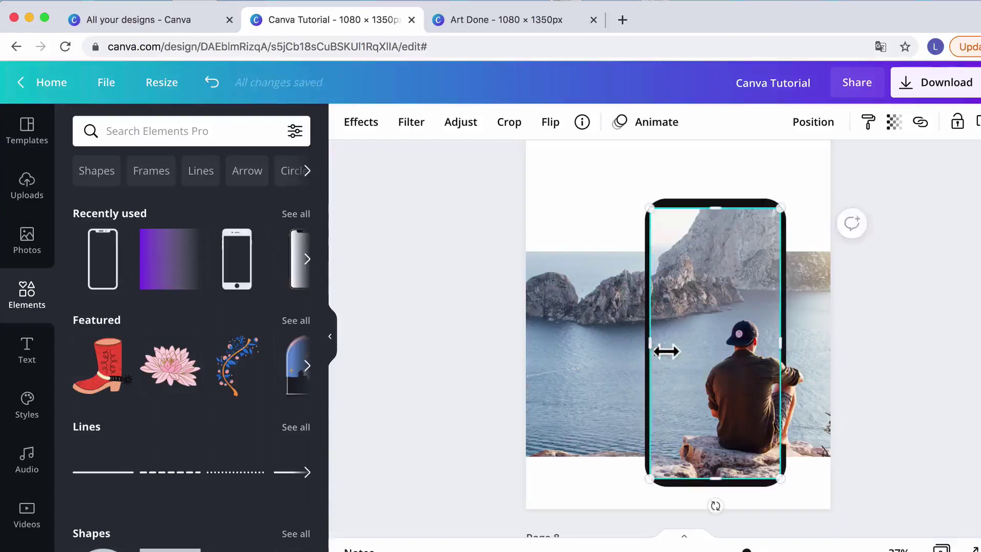
Step: Send the recropped screen photo backward so the phone frame covers its edges
{"action": "left_click", "coordinate": [814, 121]}
{"action": "left_click", "coordinate": [821, 167]}
{"action": "left_click", "coordinate": [929, 342]}
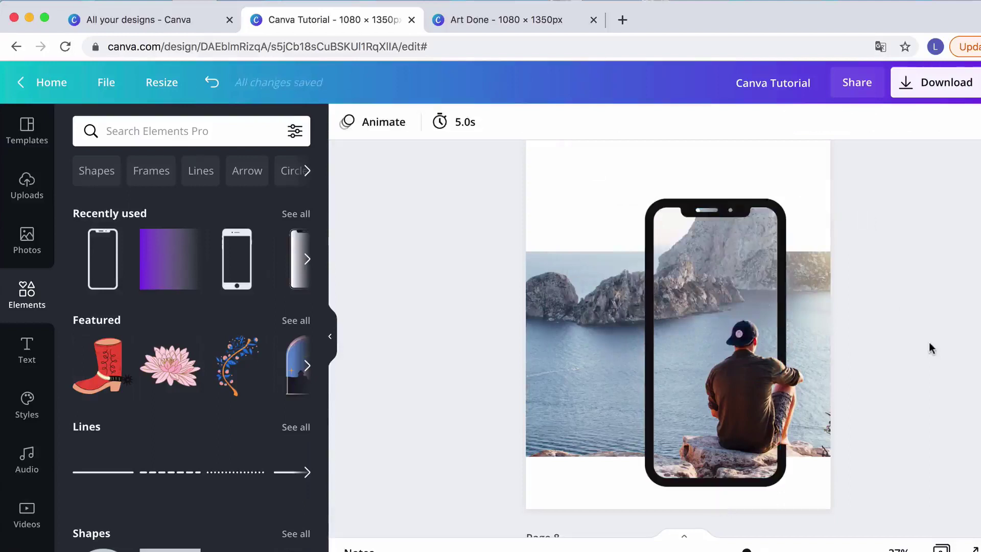
Step: Check the page 6 reference, and on page 7 send the phone frame backward to make the screen photo selectable
{"action": "scroll", "coordinate": [886, 403], "scroll_direction": "up", "scroll_amount": 3}
{"action": "scroll", "coordinate": [885, 413], "scroll_direction": "up", "scroll_amount": 7}
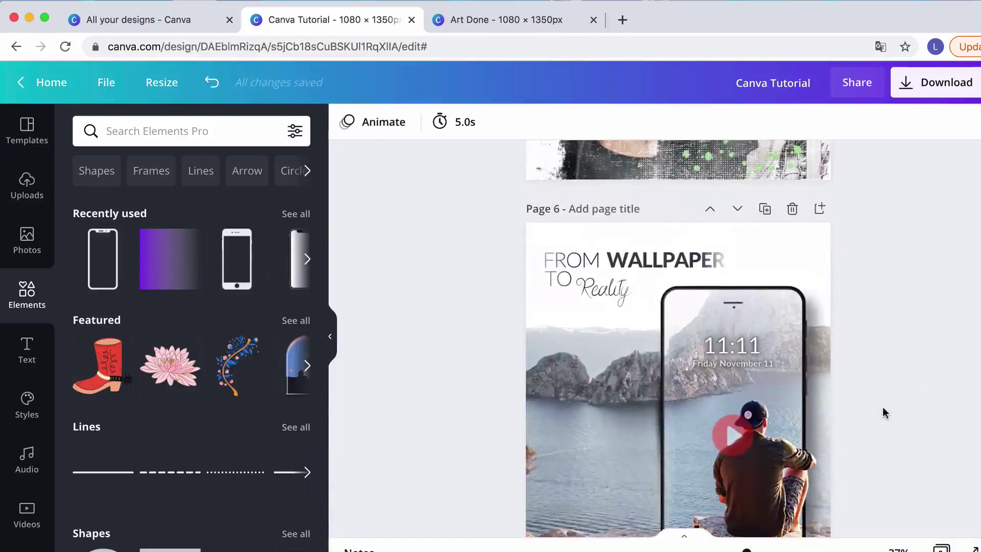
{"action": "scroll", "coordinate": [885, 411], "scroll_direction": "down", "scroll_amount": 3}
{"action": "scroll", "coordinate": [851, 438], "scroll_direction": "down", "scroll_amount": 3}
{"action": "scroll", "coordinate": [852, 442], "scroll_direction": "down", "scroll_amount": 4}
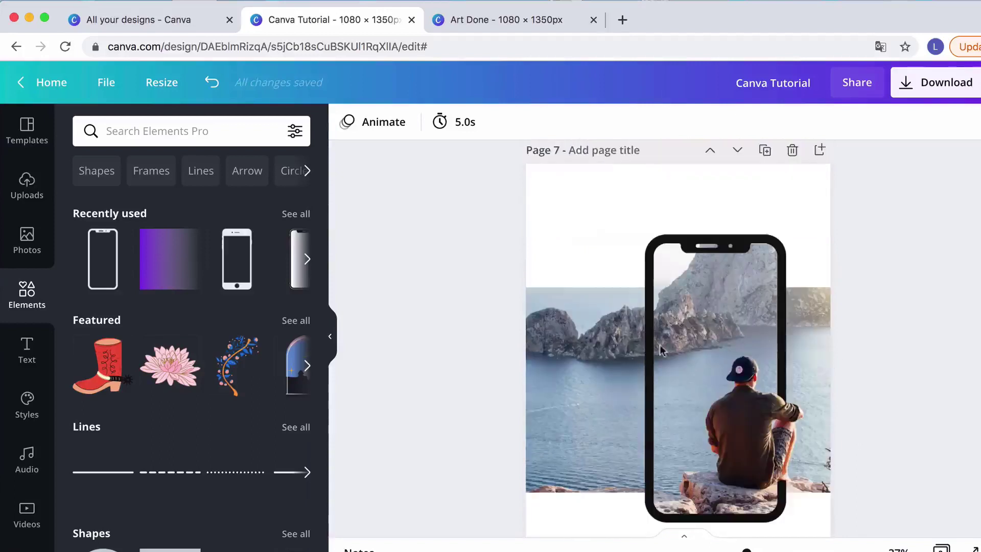
{"action": "scroll", "coordinate": [685, 347], "scroll_direction": "down", "scroll_amount": 1}
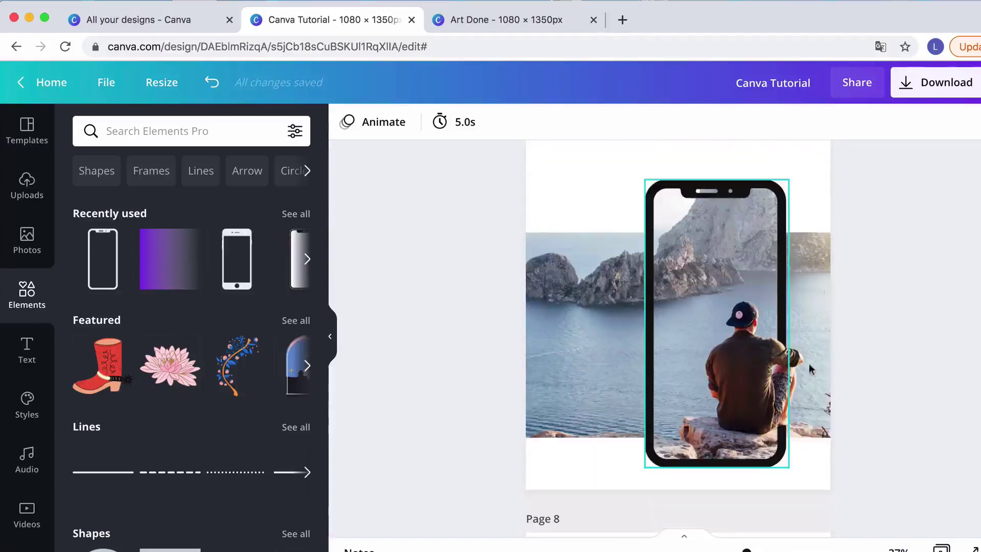
{"action": "left_click", "coordinate": [689, 242]}
{"action": "left_click", "coordinate": [824, 127]}
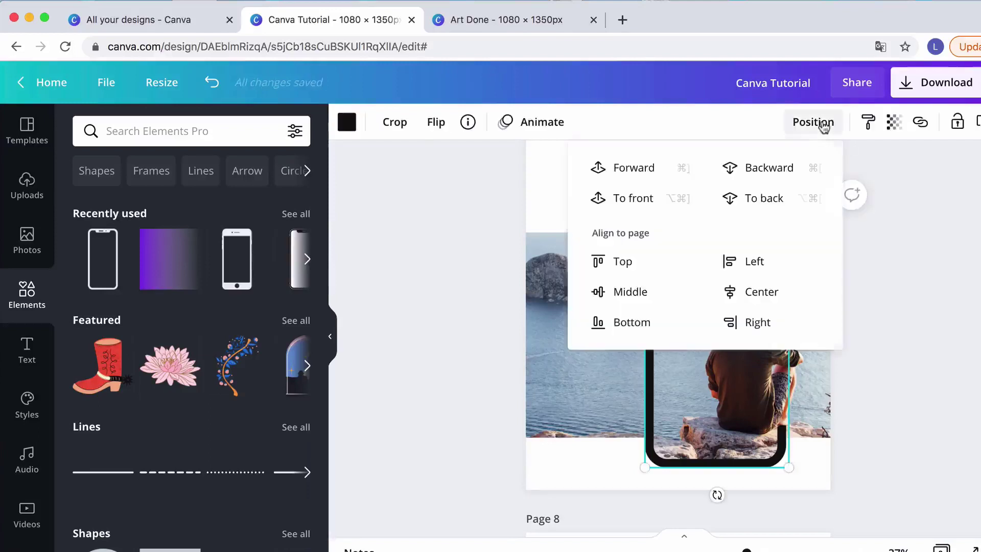
{"action": "left_click", "coordinate": [751, 168]}
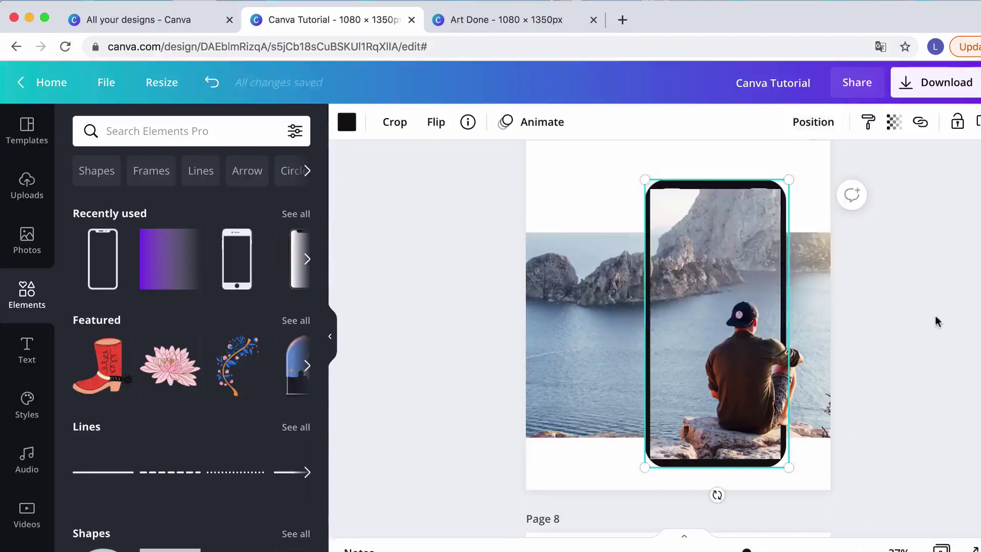
Step: Sharpen the screen photo by setting its Blur adjustment to -23
{"action": "left_click", "coordinate": [682, 270]}
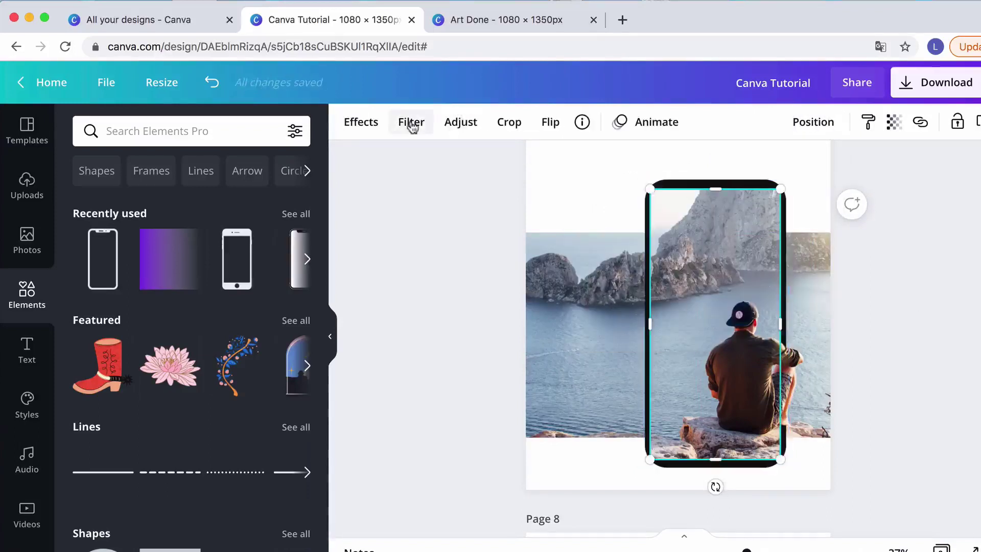
{"action": "left_click", "coordinate": [459, 126]}
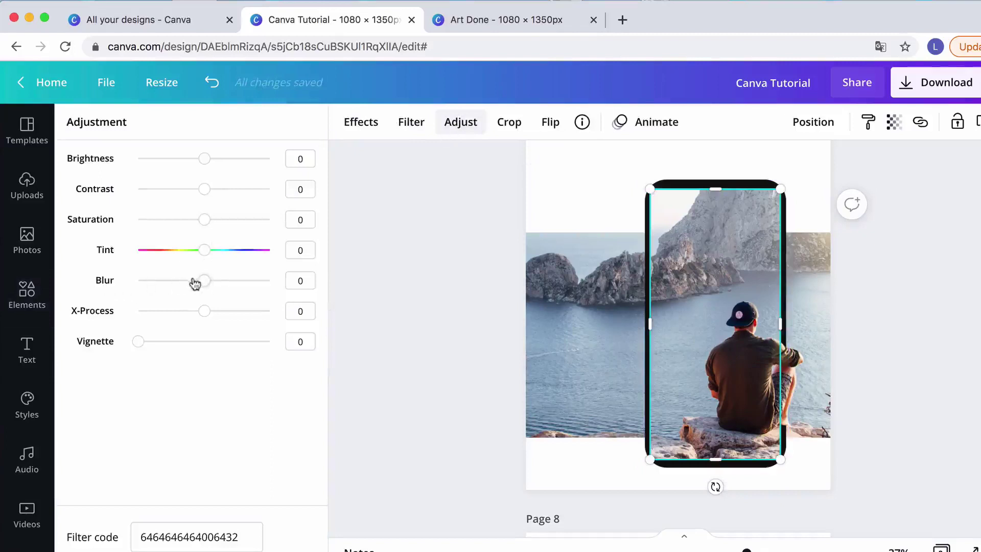
{"action": "left_click_drag", "start_coordinate": [204, 284], "coordinate": [189, 289]}
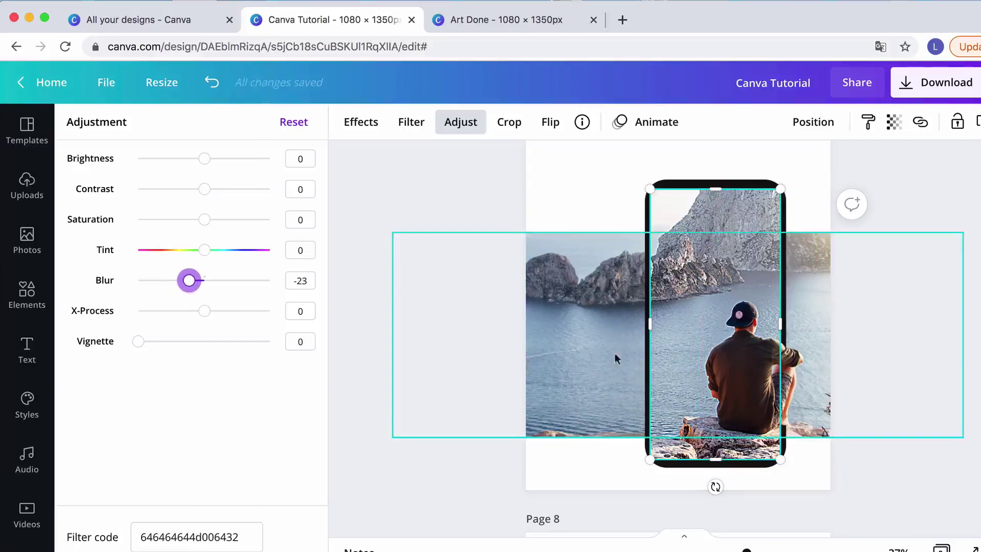
Step: Adjust the wide background photo with Blur 2 and Saturation -39
{"action": "left_click", "coordinate": [585, 349]}
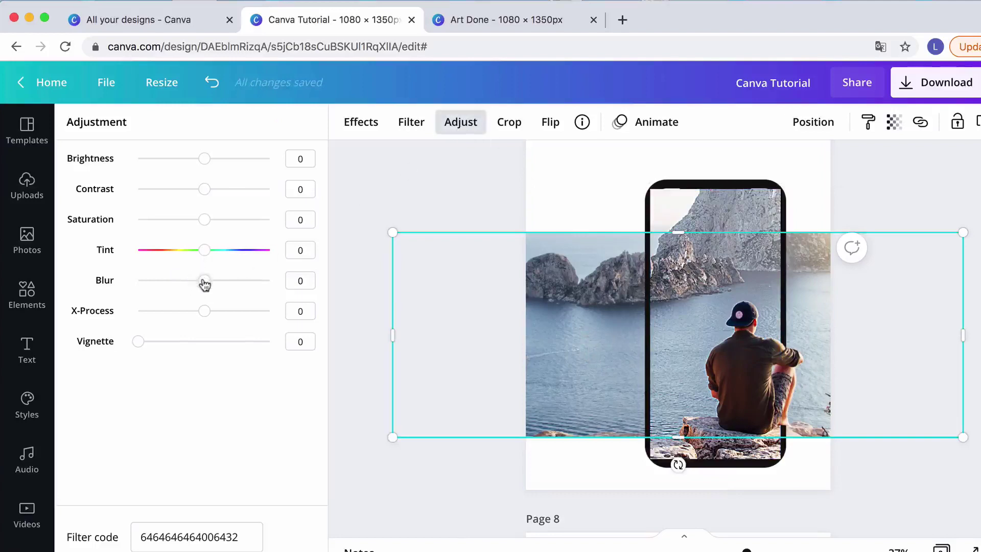
{"action": "left_click_drag", "start_coordinate": [204, 282], "coordinate": [205, 282]}
{"action": "left_click_drag", "start_coordinate": [211, 284], "coordinate": [206, 289]}
{"action": "left_click", "coordinate": [205, 221]}
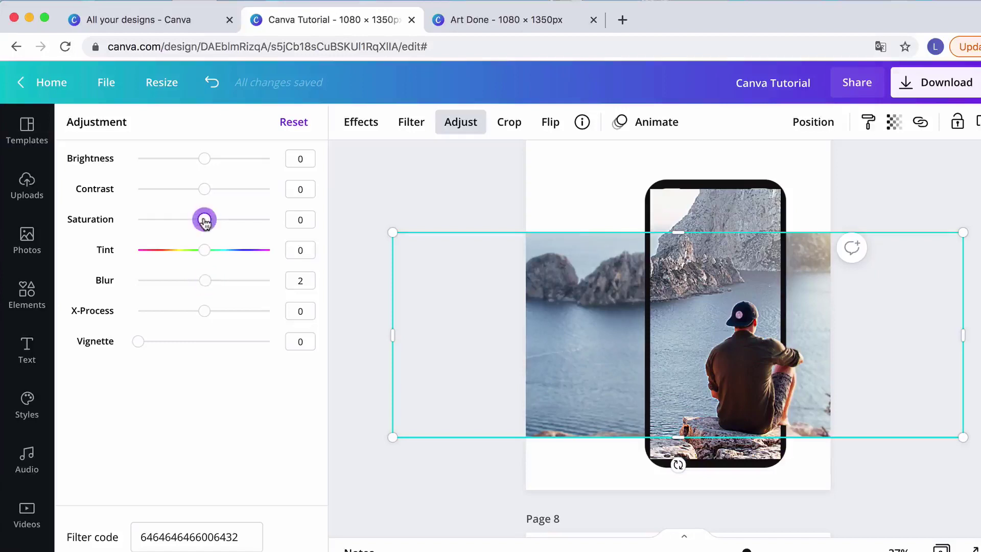
{"action": "left_click_drag", "start_coordinate": [203, 225], "coordinate": [180, 232]}
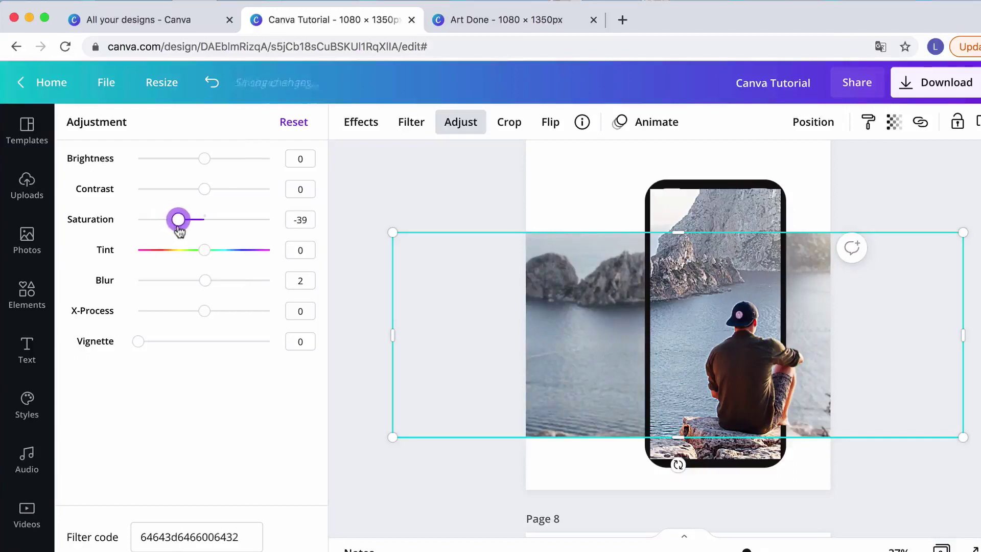
{"action": "left_click", "coordinate": [570, 161]}
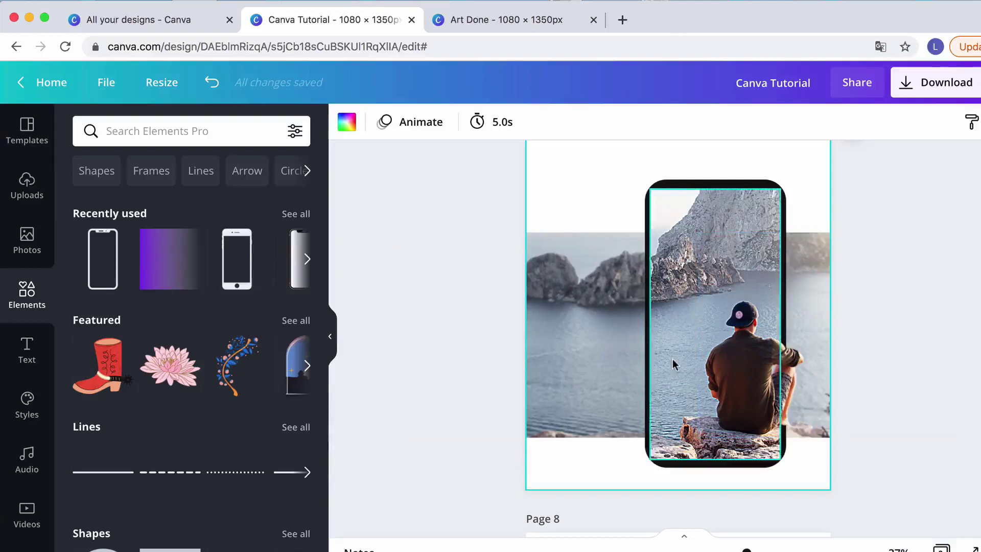
Step: Send the sharpened screen photo one layer backward, behind the phone frame
{"action": "left_click", "coordinate": [688, 221]}
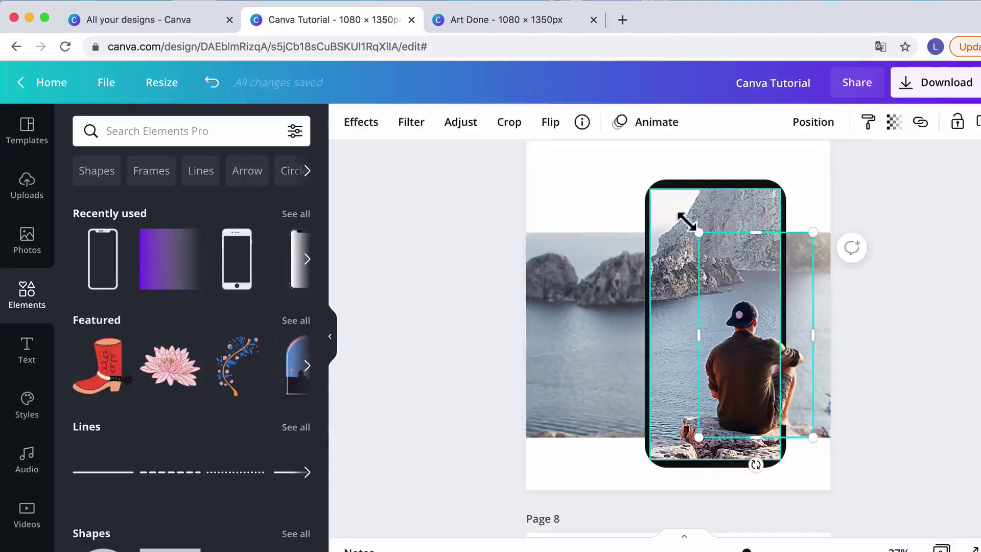
{"action": "left_click", "coordinate": [826, 127]}
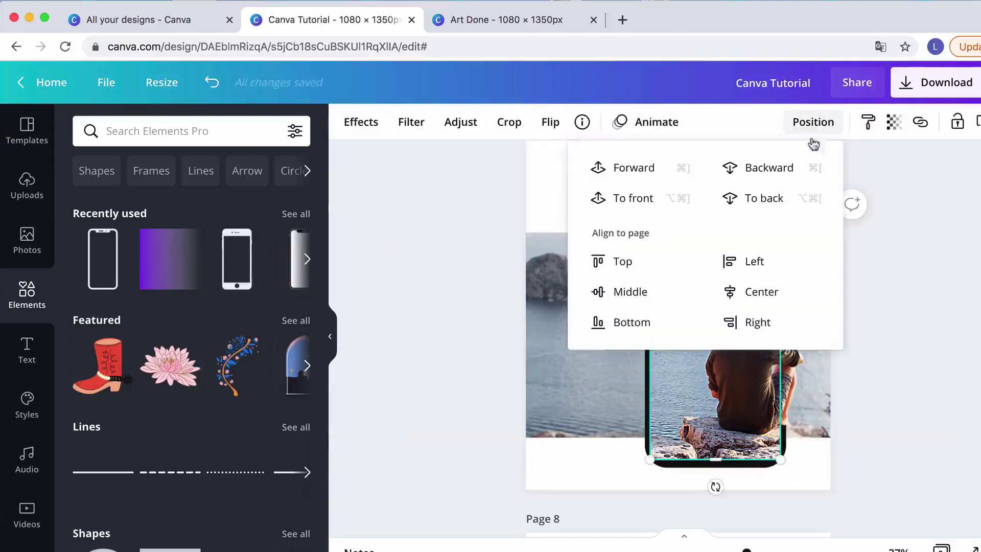
{"action": "left_click", "coordinate": [780, 170]}
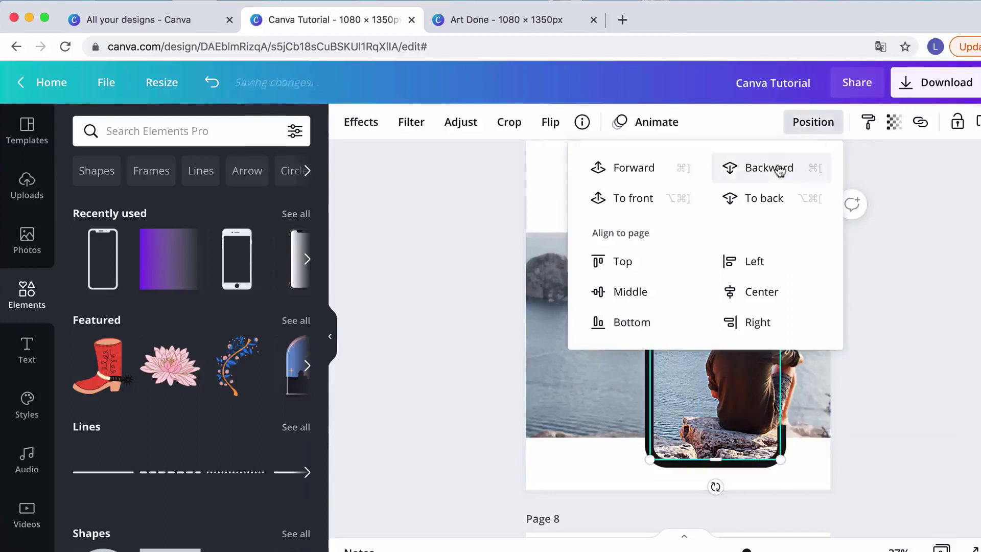
{"action": "left_click", "coordinate": [905, 287]}
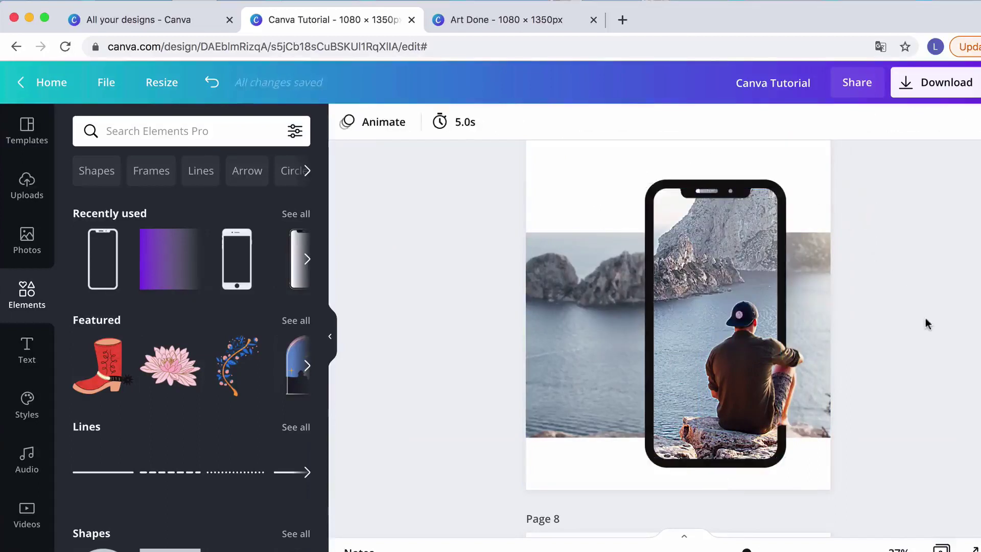
Step: Compare the page 7 composition with the finished page 6 design, examining its fades, phone shadow and text
{"action": "scroll", "coordinate": [925, 322], "scroll_direction": "down", "scroll_amount": 2}
{"action": "scroll", "coordinate": [925, 322], "scroll_direction": "up", "scroll_amount": 1}
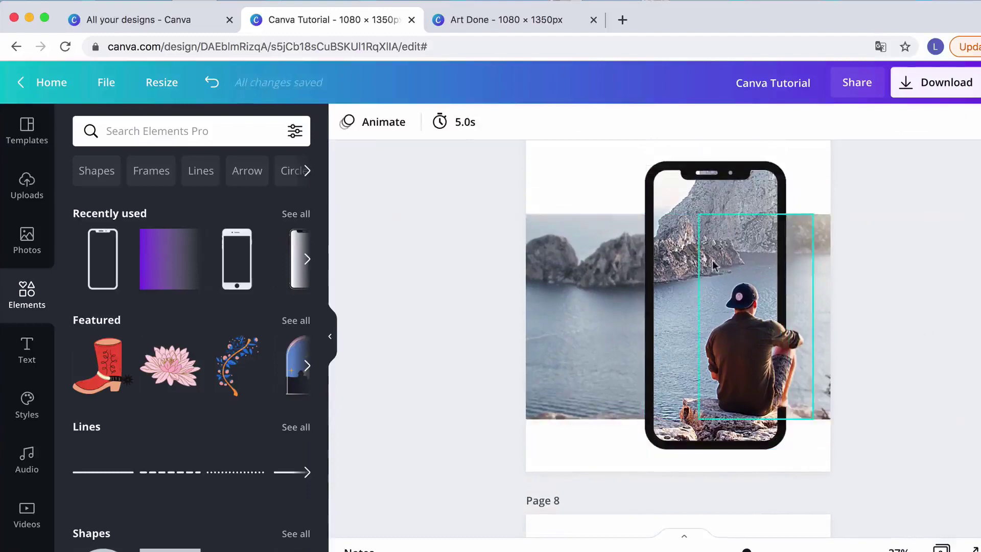
{"action": "scroll", "coordinate": [611, 280], "scroll_direction": "up", "scroll_amount": 8}
{"action": "scroll", "coordinate": [613, 281], "scroll_direction": "up", "scroll_amount": 1}
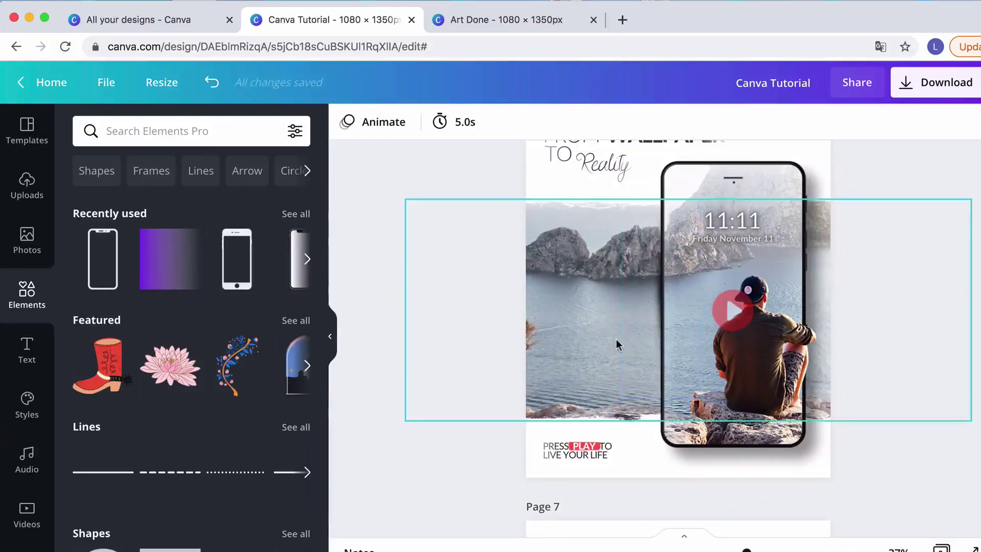
{"action": "scroll", "coordinate": [616, 339], "scroll_direction": "down", "scroll_amount": 1}
{"action": "scroll", "coordinate": [625, 334], "scroll_direction": "up", "scroll_amount": 2}
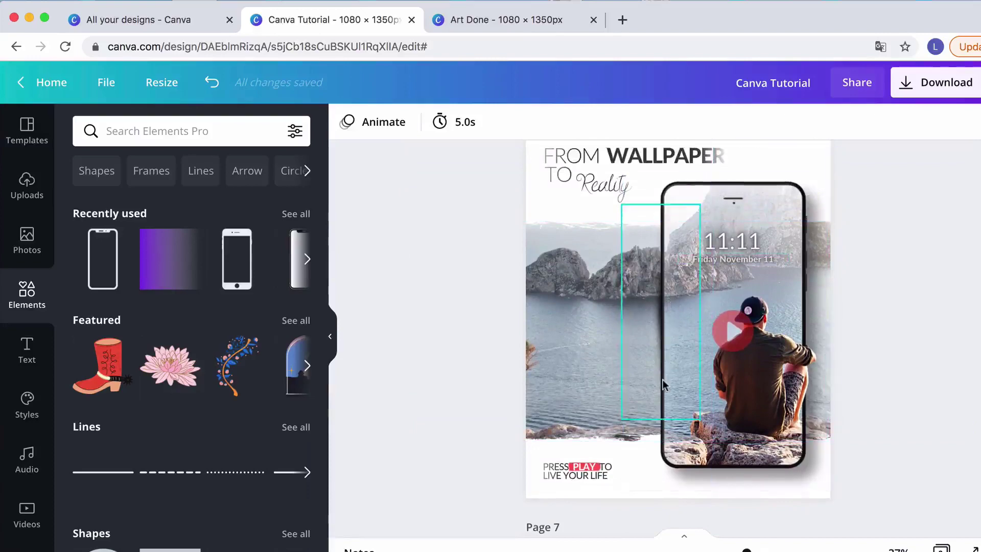
{"action": "scroll", "coordinate": [663, 381], "scroll_direction": "down", "scroll_amount": 3}
{"action": "scroll", "coordinate": [663, 384], "scroll_direction": "down", "scroll_amount": 4}
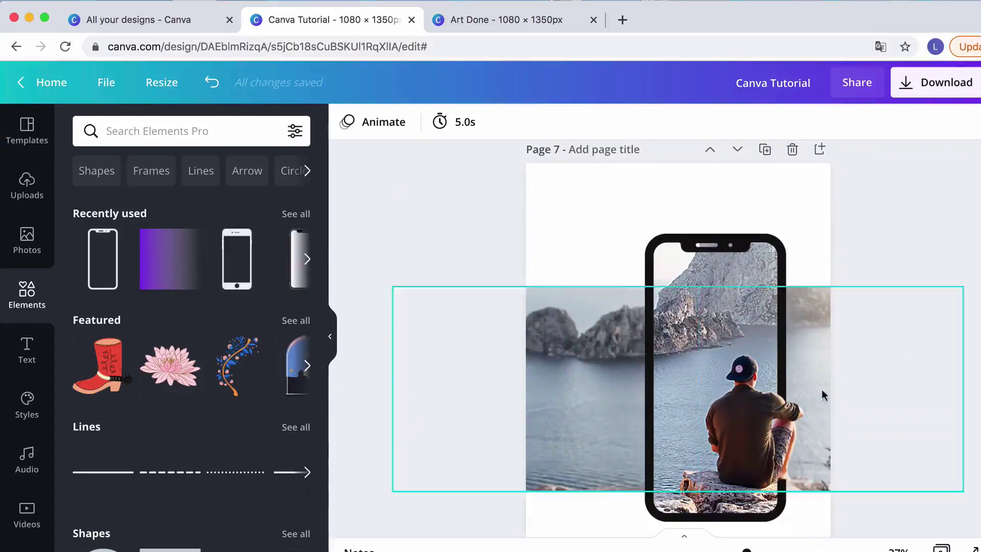
{"action": "scroll", "coordinate": [822, 391], "scroll_direction": "down", "scroll_amount": 1}
{"action": "scroll", "coordinate": [927, 409], "scroll_direction": "up", "scroll_amount": 6}
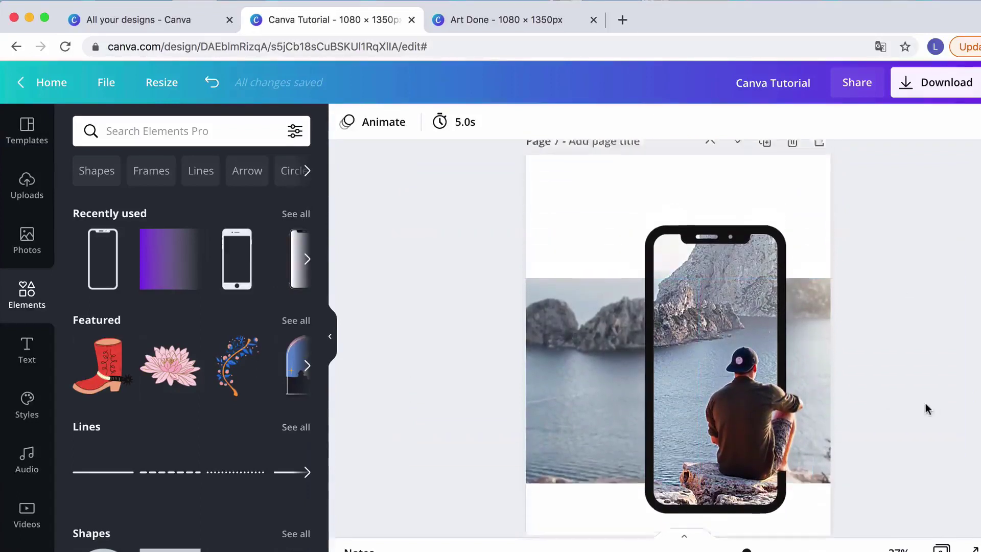
Step: Search the elements for "play button" and place the red circular one on the page 7 phone screen beside the man's cap
{"action": "scroll", "coordinate": [919, 384], "scroll_direction": "up", "scroll_amount": 1}
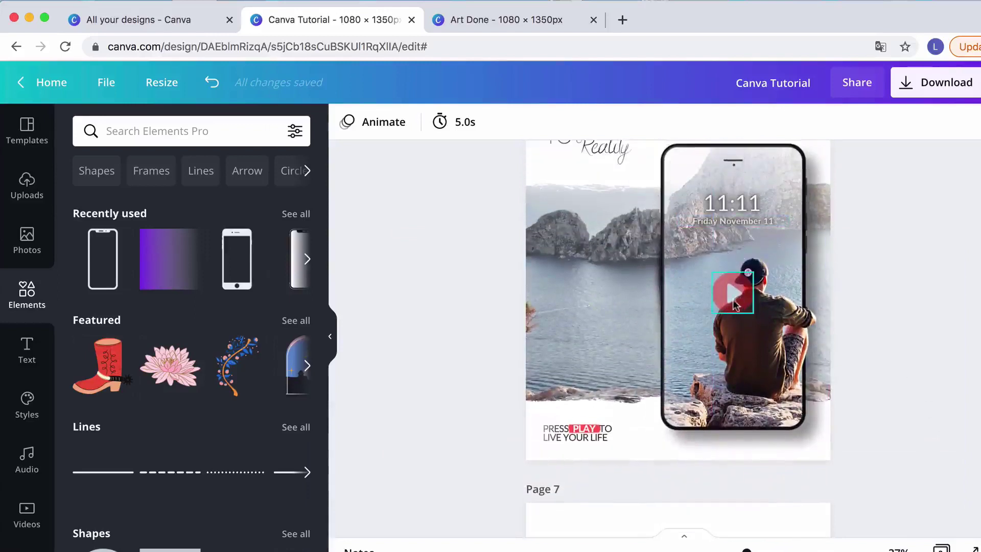
{"action": "scroll", "coordinate": [581, 193], "scroll_direction": "up", "scroll_amount": 1}
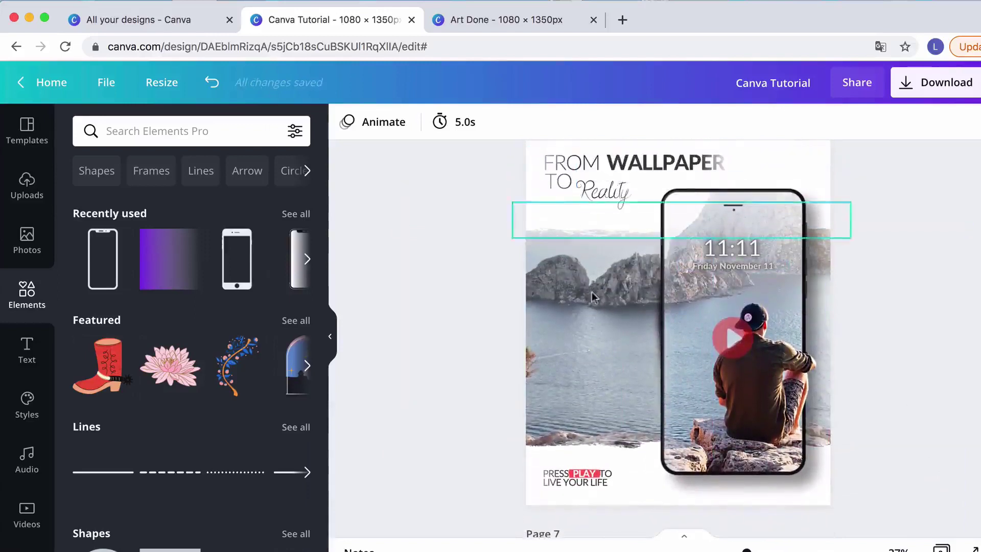
{"action": "scroll", "coordinate": [596, 341], "scroll_direction": "down", "scroll_amount": 1}
{"action": "scroll", "coordinate": [597, 341], "scroll_direction": "down", "scroll_amount": 6}
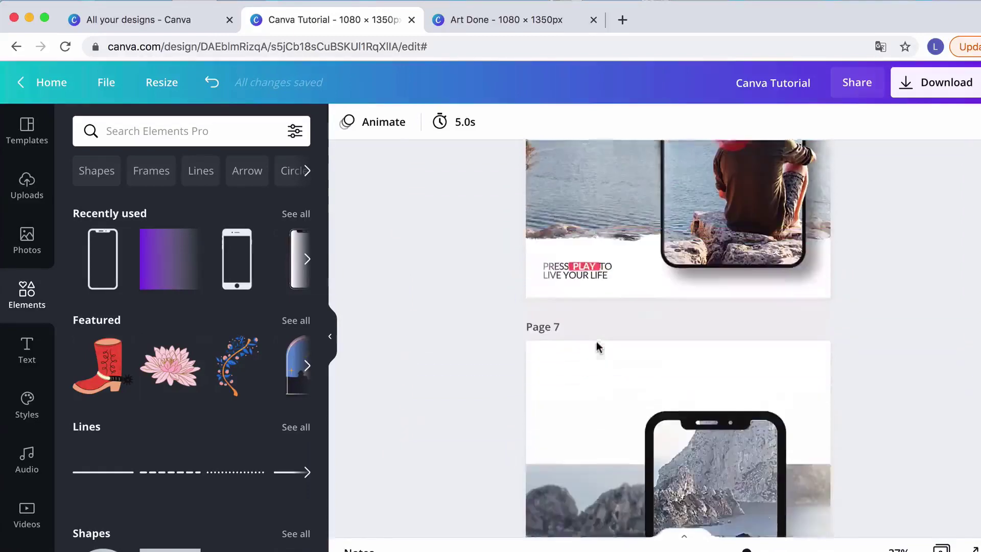
{"action": "left_click", "coordinate": [131, 123]}
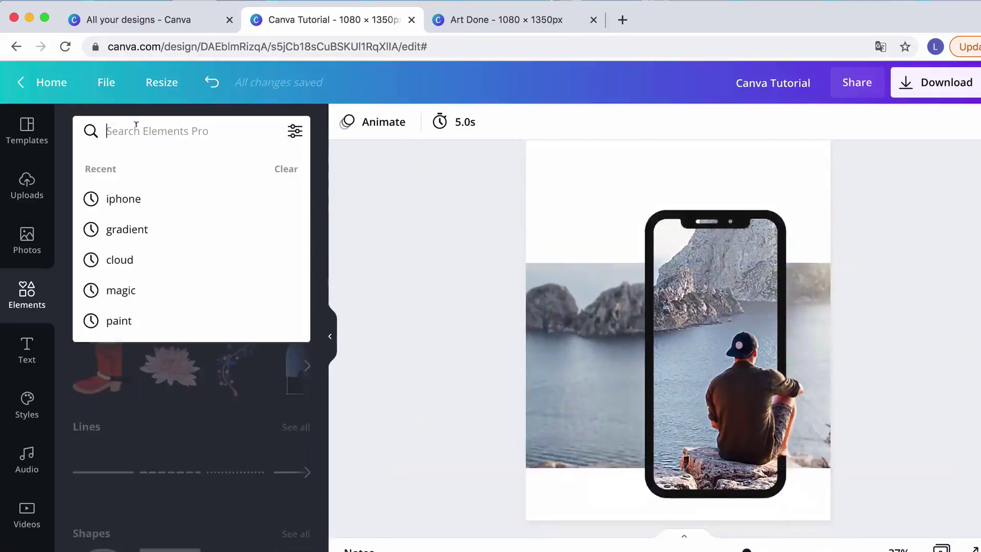
{"action": "type", "text": "play butt"}
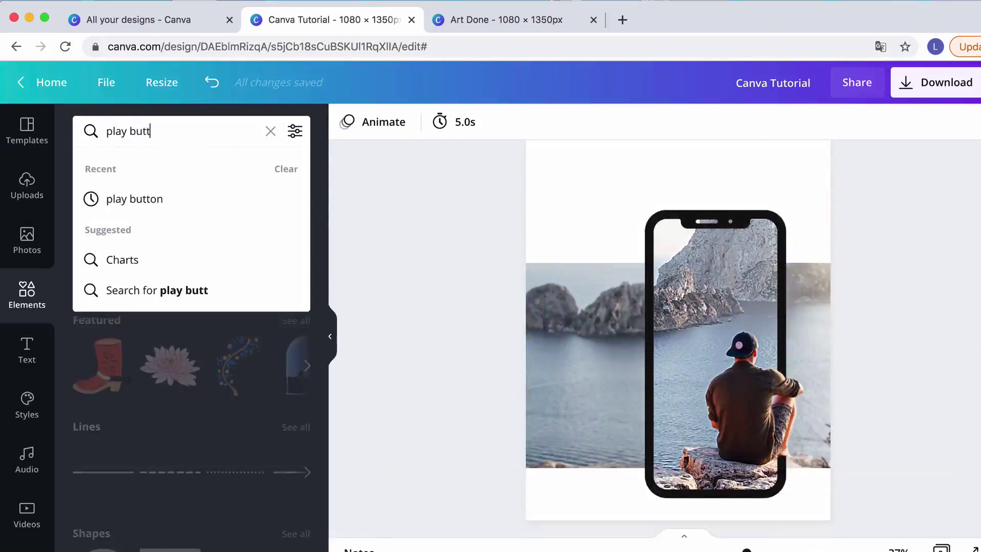
{"action": "type", "text": "on"}
{"action": "key", "text": "Return"}
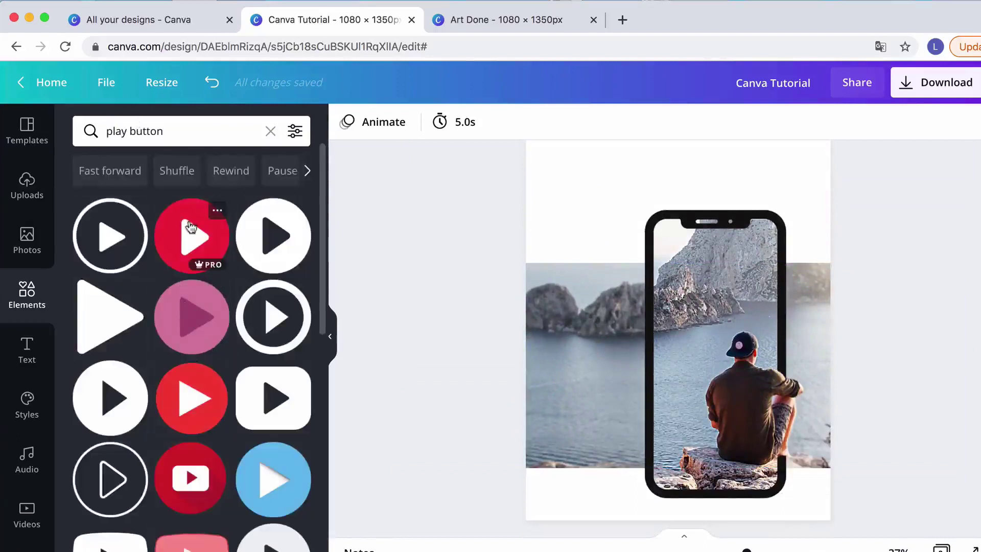
{"action": "left_click", "coordinate": [190, 226]}
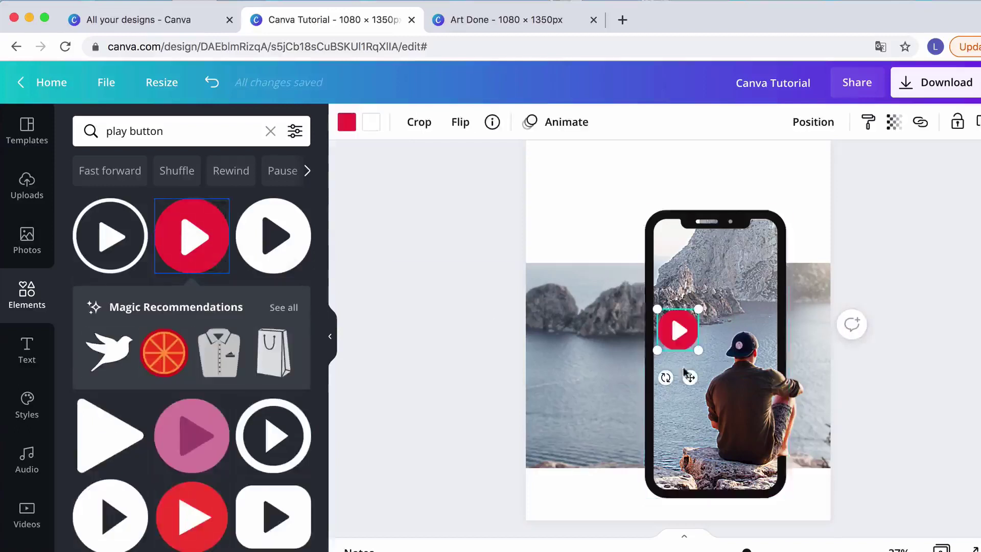
{"action": "left_click_drag", "start_coordinate": [691, 341], "coordinate": [716, 347]}
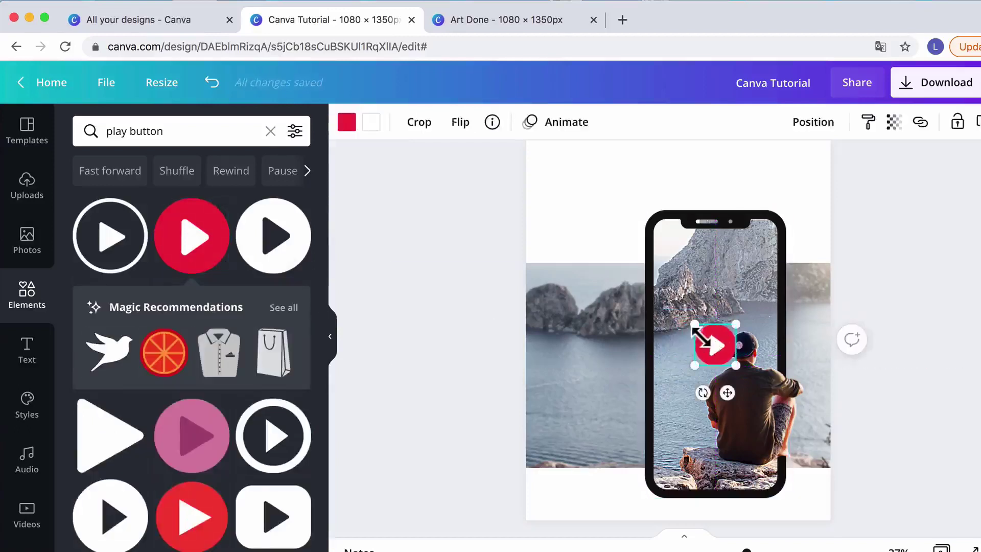
Step: Set the play button's transparency to 64, enlarge it slightly and reposition it beside the man's head
{"action": "left_click", "coordinate": [895, 127]}
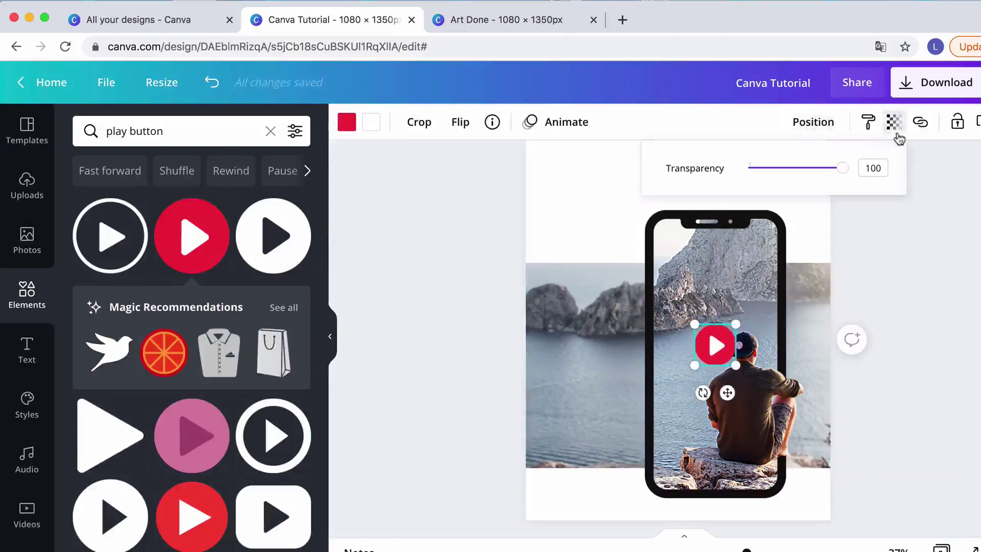
{"action": "left_click_drag", "start_coordinate": [842, 168], "coordinate": [810, 180]}
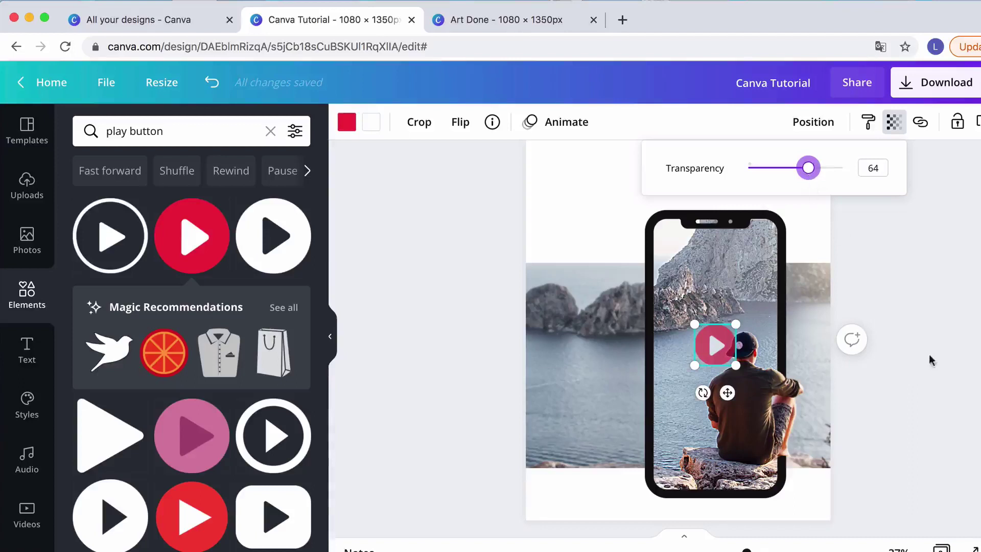
{"action": "left_click_drag", "start_coordinate": [736, 366], "coordinate": [753, 382]}
{"action": "left_click_drag", "start_coordinate": [700, 331], "coordinate": [713, 356]}
{"action": "left_click", "coordinate": [880, 381]}
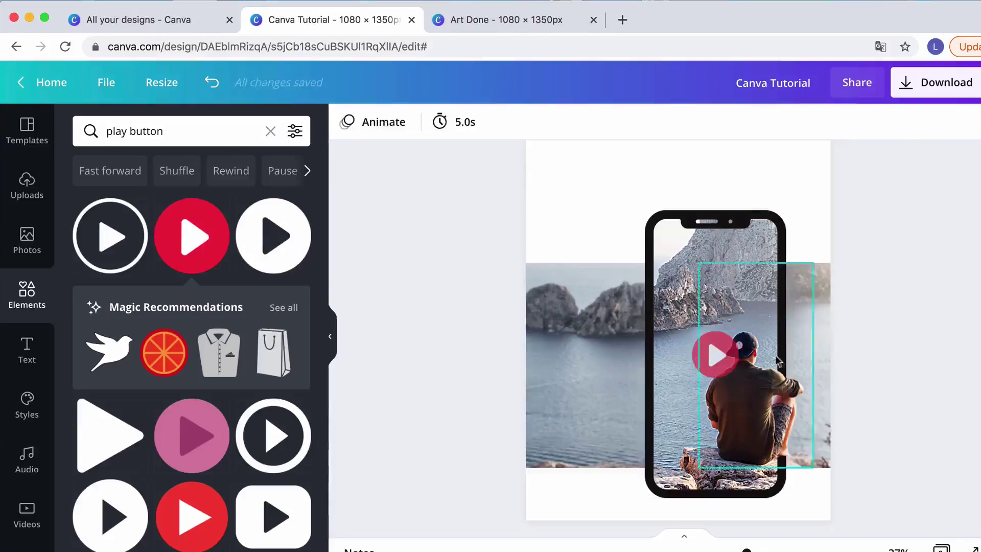
Step: Copy the "11:11" clock text from page 6 and center it on the upper part of the page 7 phone screen
{"action": "scroll", "coordinate": [887, 369], "scroll_direction": "up", "scroll_amount": 8}
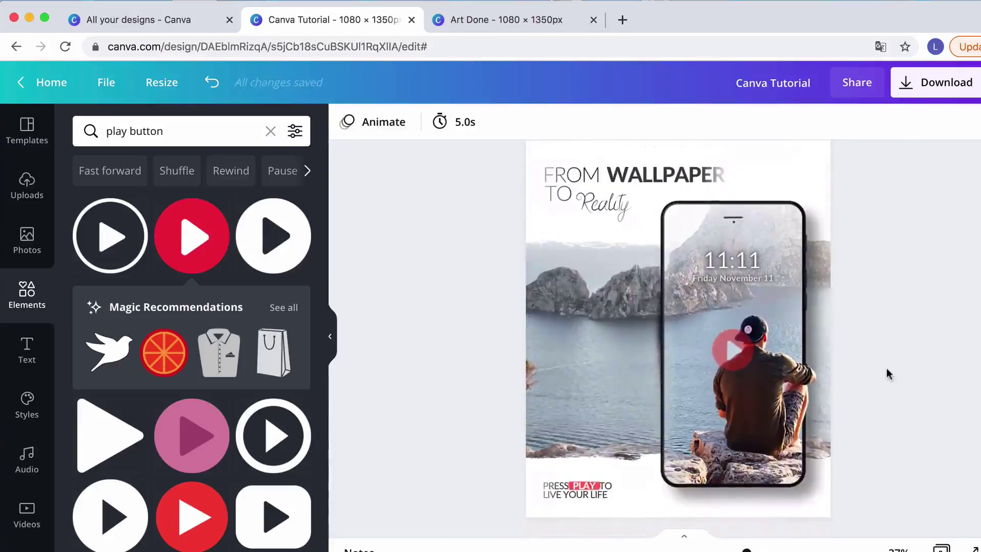
{"action": "left_click", "coordinate": [708, 264]}
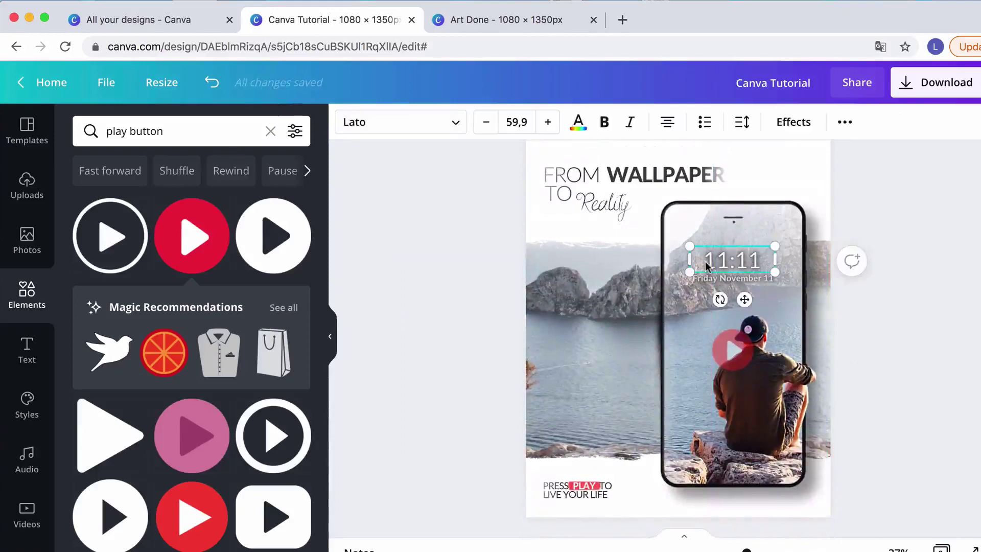
{"action": "scroll", "coordinate": [707, 265], "scroll_direction": "down", "scroll_amount": 7}
{"action": "left_click", "coordinate": [672, 393]}
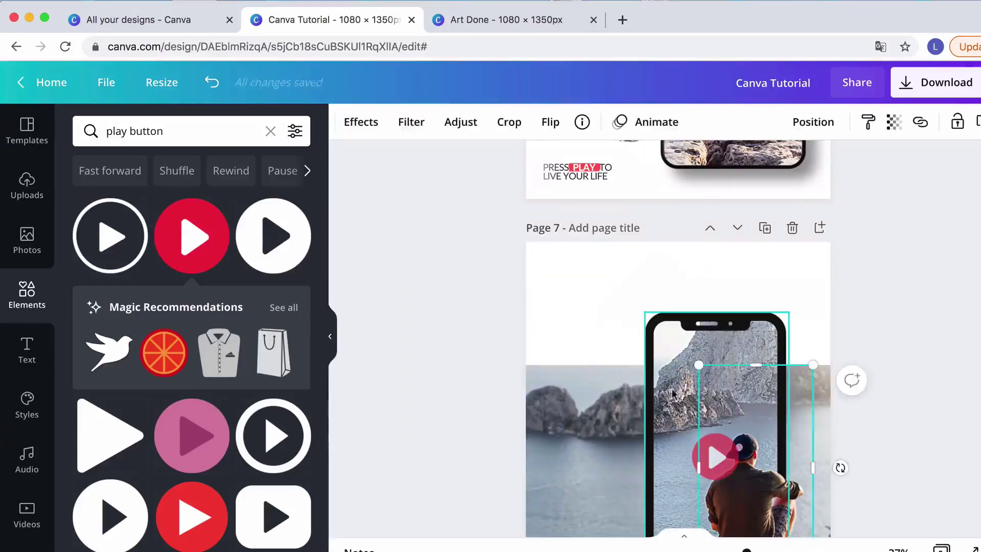
{"action": "left_click", "coordinate": [679, 395]}
{"action": "key", "text": "ctrl+v"}
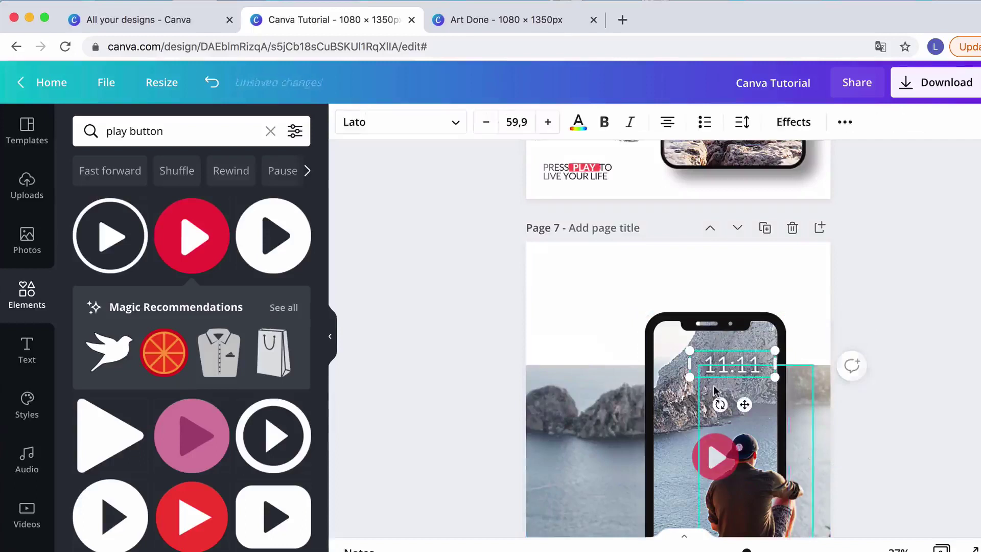
{"action": "left_click_drag", "start_coordinate": [713, 368], "coordinate": [693, 373]}
Step: Copy the "Friday November 11" text from page 6 and center it just below the clock on the page 7 phone
{"action": "scroll", "coordinate": [819, 328], "scroll_direction": "up", "scroll_amount": 4}
{"action": "scroll", "coordinate": [787, 250], "scroll_direction": "up", "scroll_amount": 2}
{"action": "left_click", "coordinate": [702, 210]}
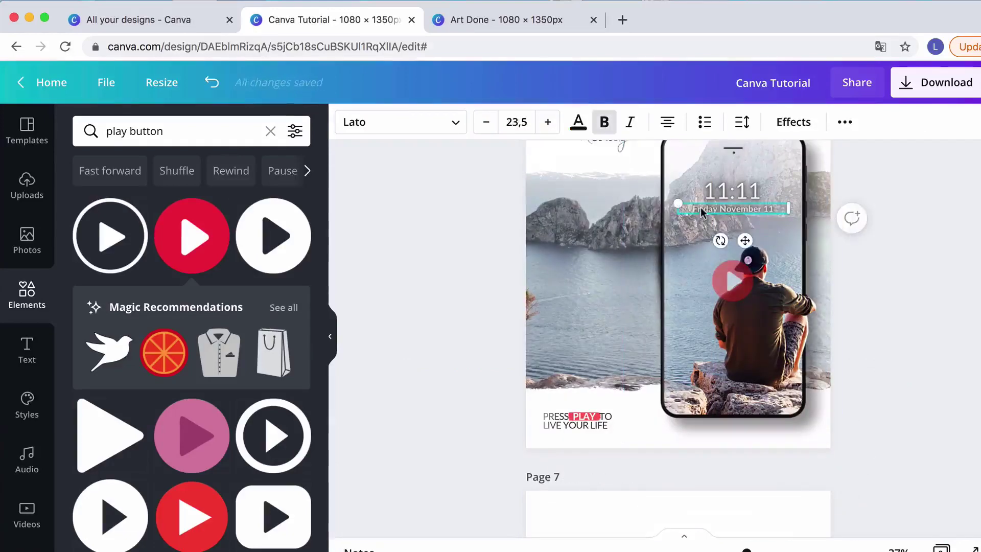
{"action": "scroll", "coordinate": [702, 210], "scroll_direction": "down", "scroll_amount": 6}
{"action": "left_click", "coordinate": [694, 185]}
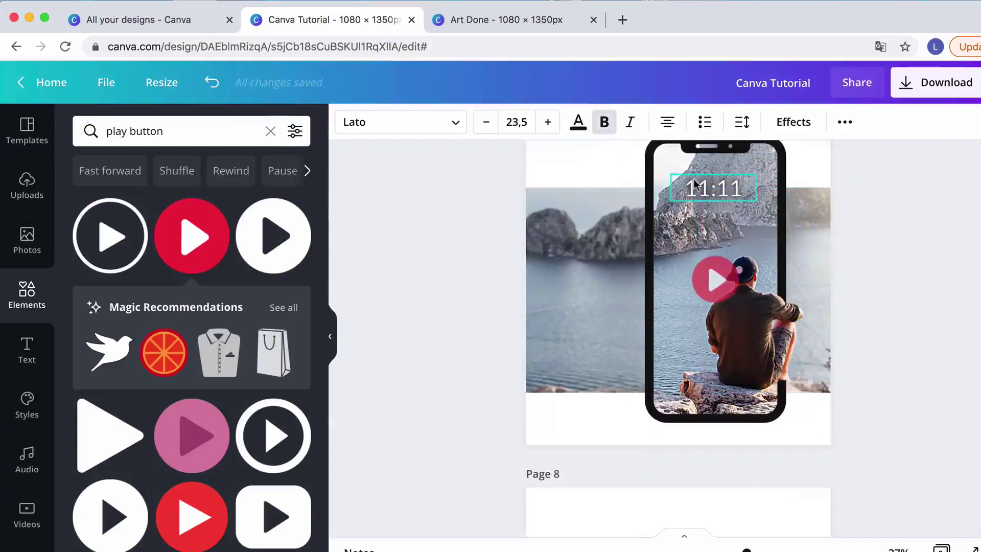
{"action": "left_click", "coordinate": [709, 207]}
{"action": "left_click_drag", "start_coordinate": [707, 209], "coordinate": [690, 210]}
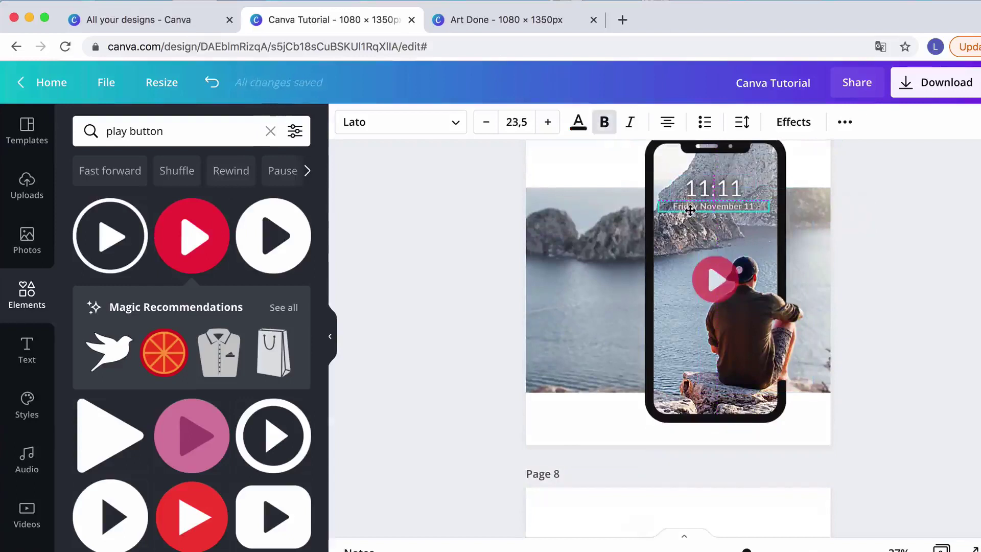
{"action": "left_click", "coordinate": [840, 280]}
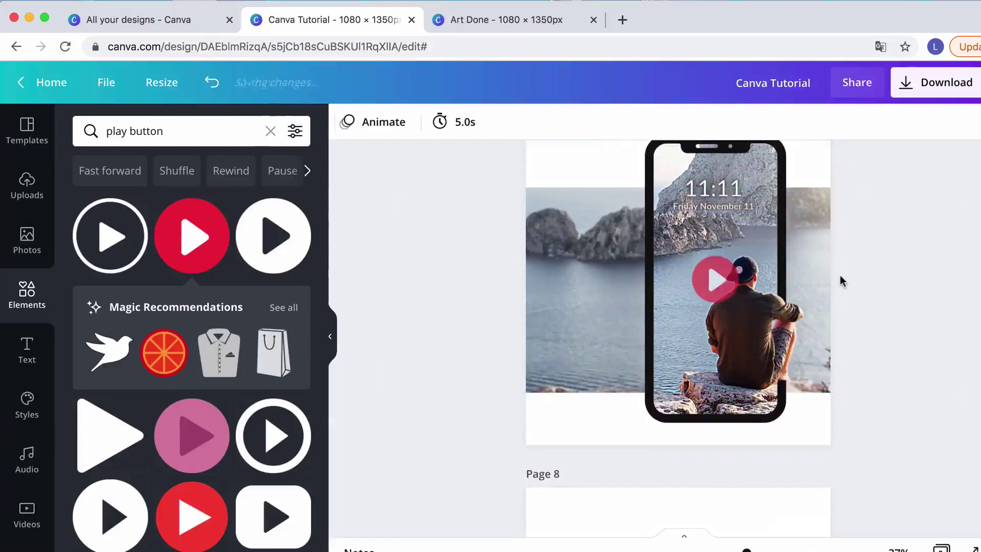
Step: Add the purple fading square gradient, rotate it 90° clockwise and fit it across the upper part of the phone screen
{"action": "scroll", "coordinate": [845, 364], "scroll_direction": "up", "scroll_amount": 5}
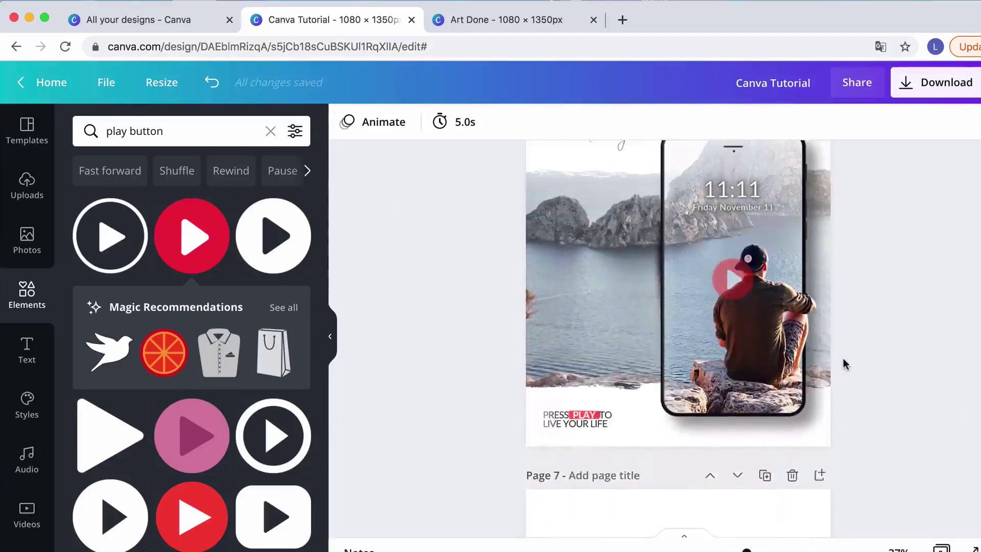
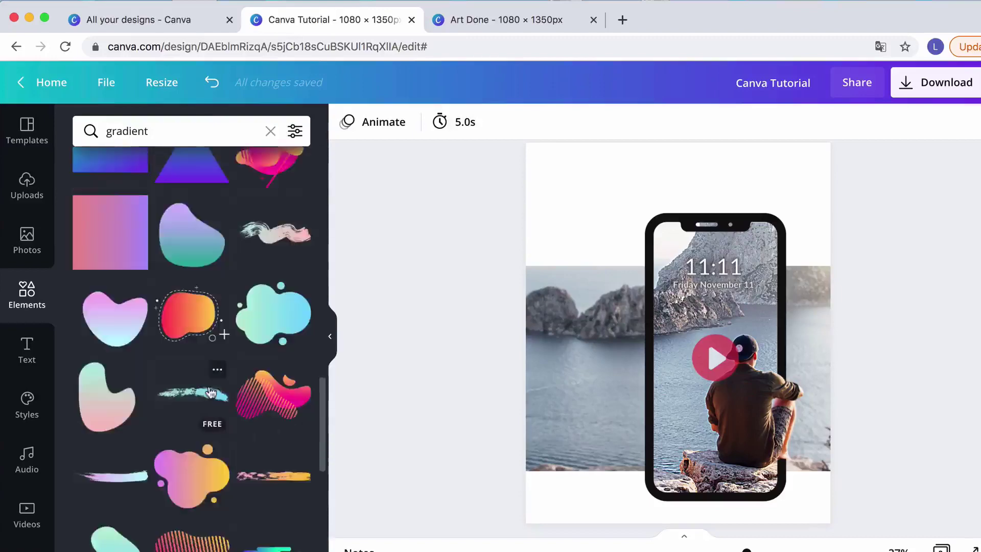
{"action": "scroll", "coordinate": [211, 392], "scroll_direction": "down", "scroll_amount": 10}
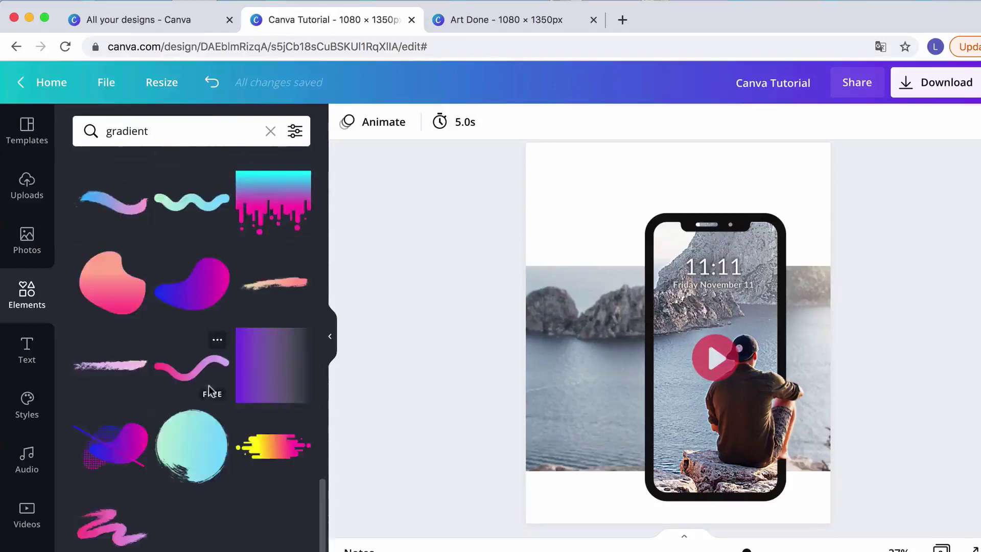
{"action": "left_click", "coordinate": [268, 352]}
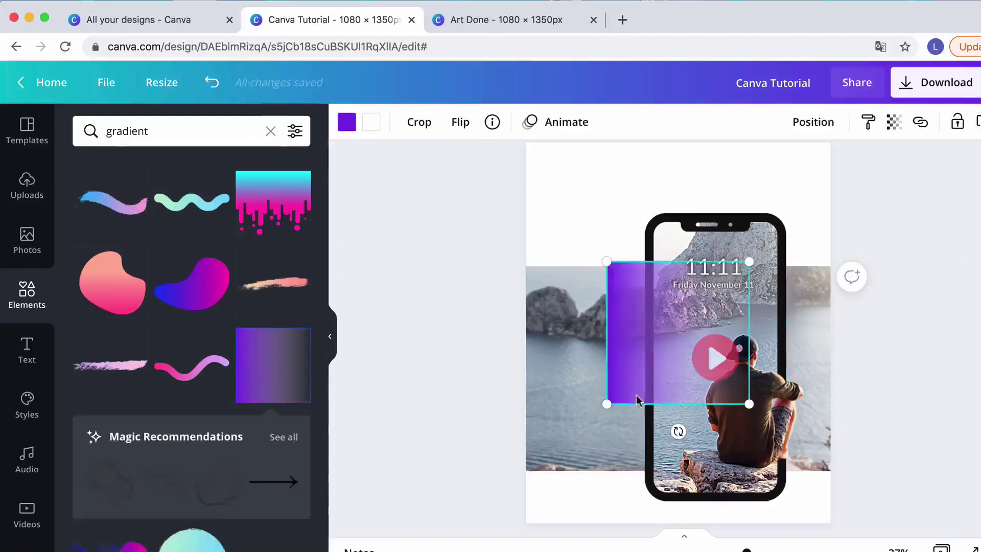
{"action": "left_click_drag", "start_coordinate": [678, 432], "coordinate": [591, 342]}
{"action": "left_click_drag", "start_coordinate": [662, 322], "coordinate": [699, 281]}
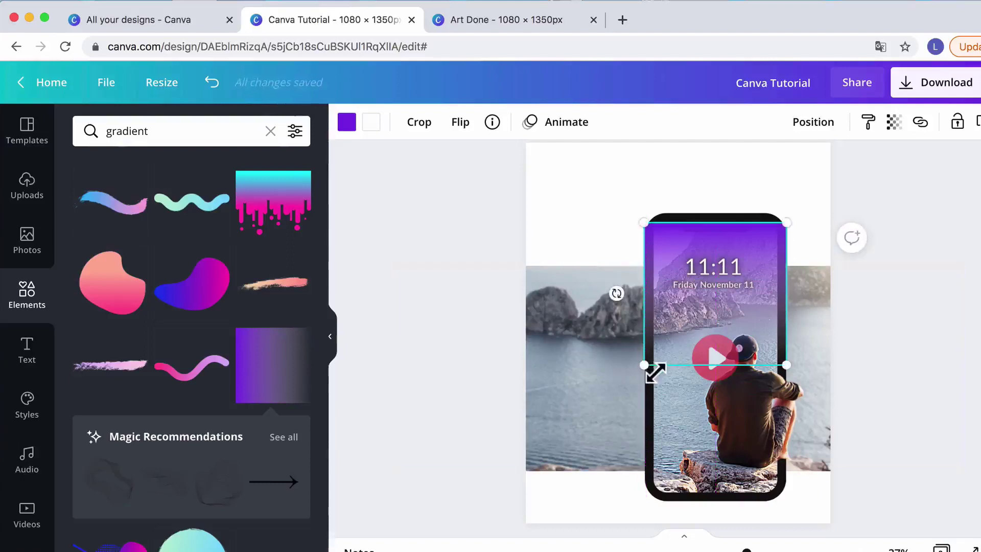
{"action": "left_click_drag", "start_coordinate": [650, 366], "coordinate": [660, 367]}
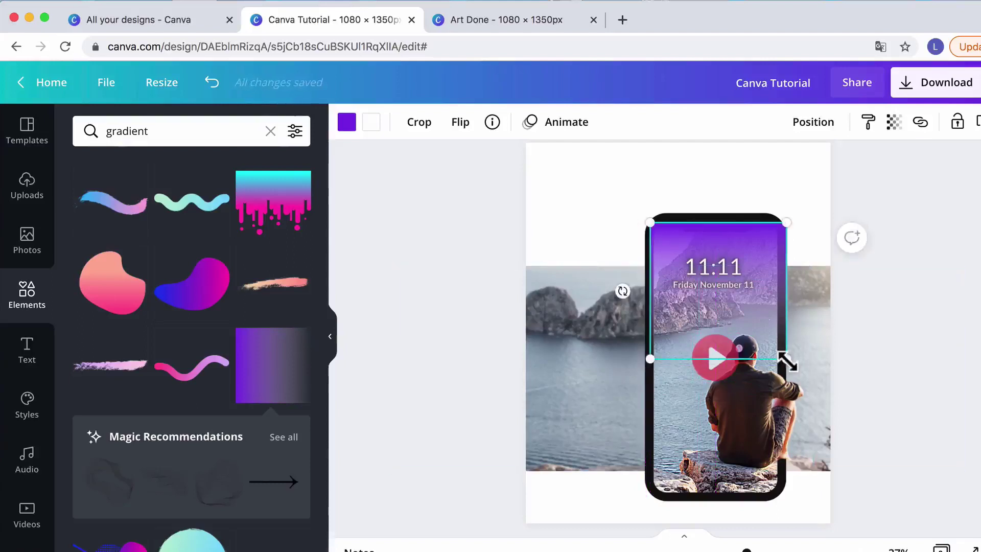
{"action": "left_click_drag", "start_coordinate": [789, 361], "coordinate": [788, 362]}
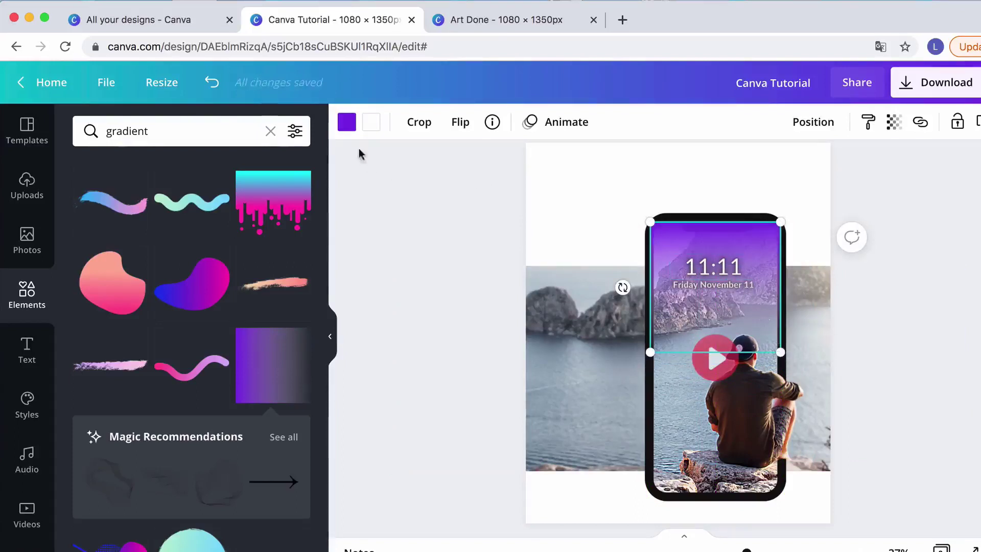
Step: Recolor the phone screen's purple gradient to white
{"action": "left_click", "coordinate": [347, 123]}
{"action": "left_click", "coordinate": [91, 290]}
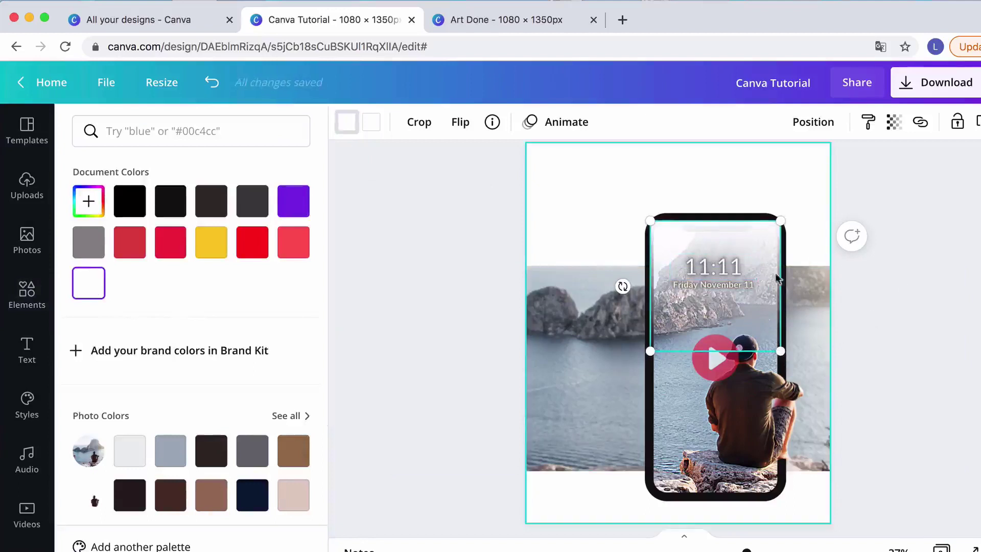
{"action": "left_click", "coordinate": [760, 201]}
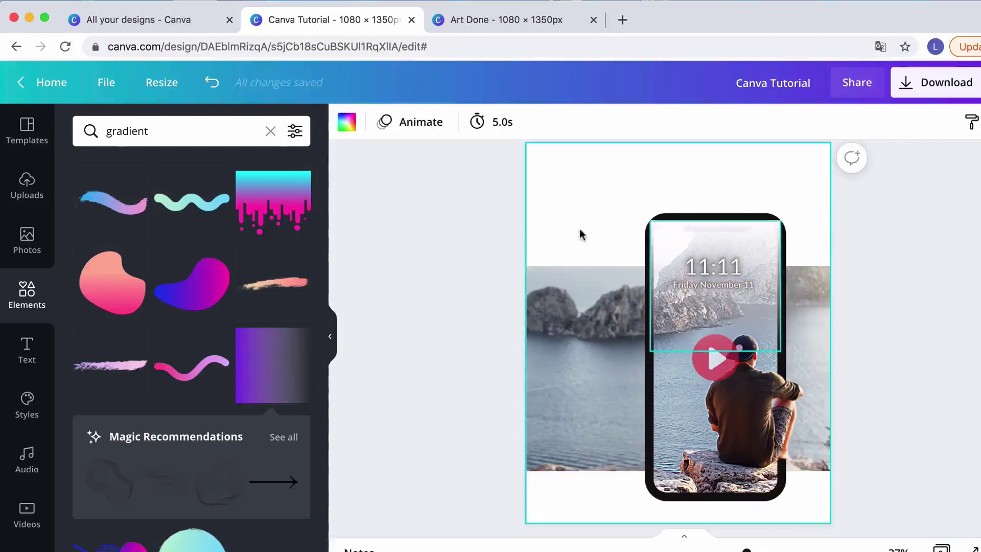
Step: Send the white gradient backward in the layer order until it sits behind the phone frame
{"action": "left_click", "coordinate": [755, 238]}
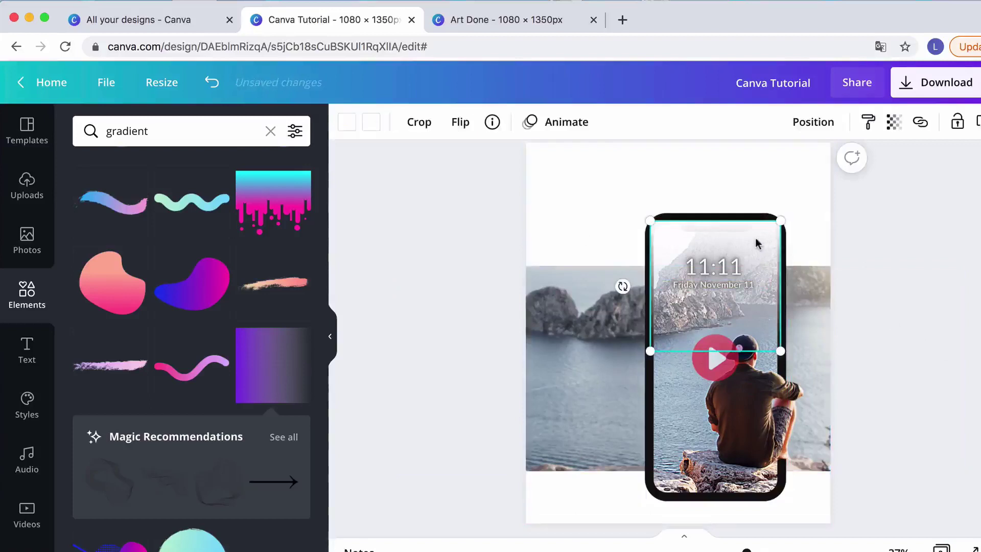
{"action": "left_click", "coordinate": [817, 124]}
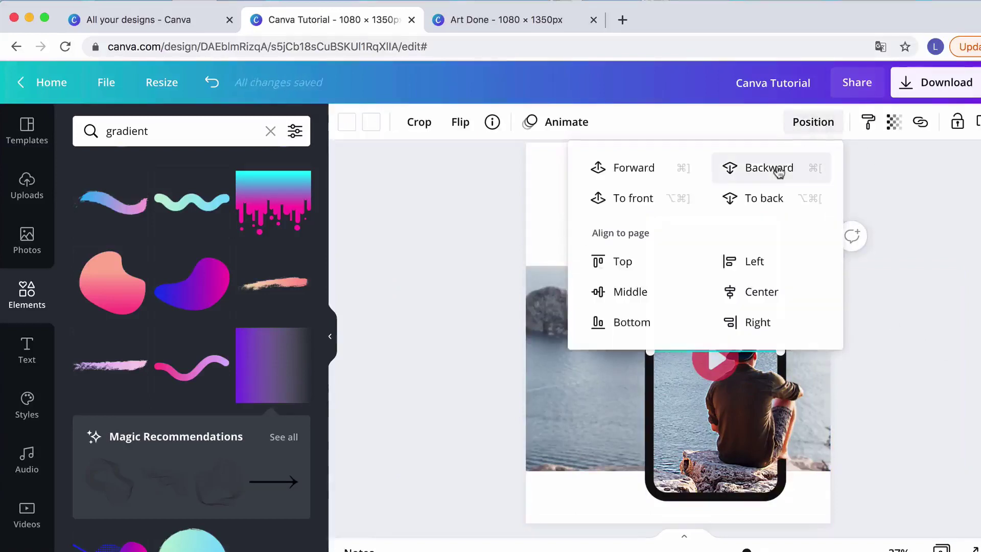
{"action": "scroll", "coordinate": [849, 413], "scroll_direction": "up", "scroll_amount": 3}
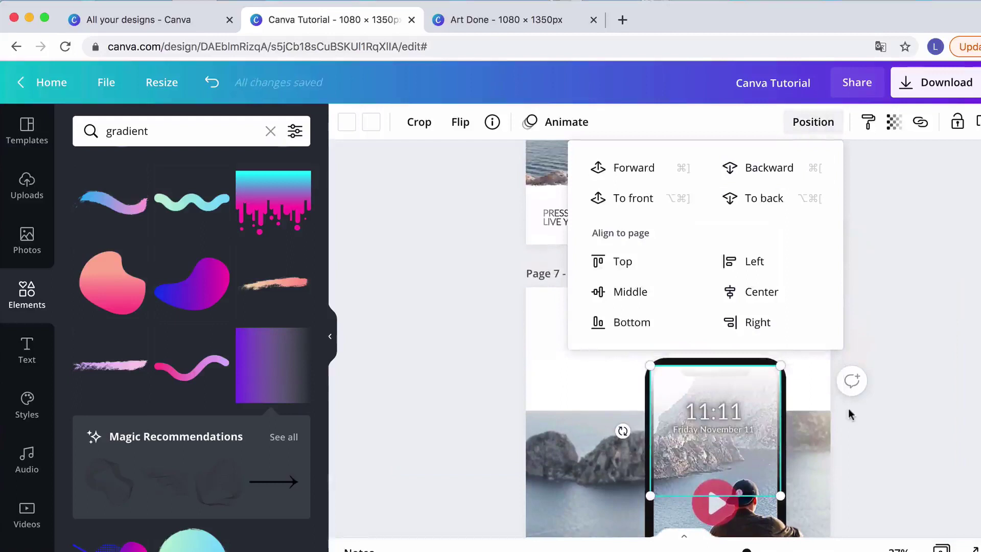
{"action": "left_click", "coordinate": [777, 170]}
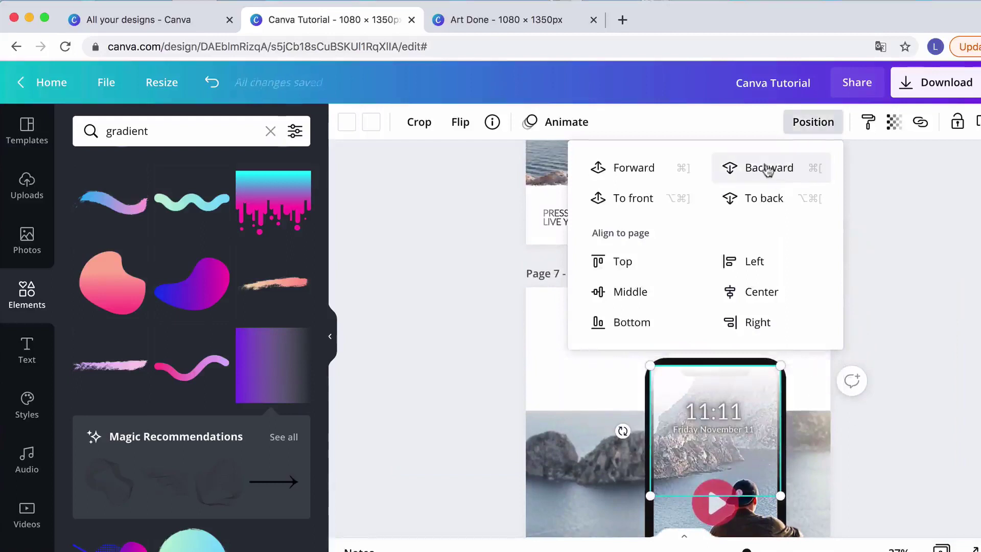
{"action": "left_click", "coordinate": [762, 171]}
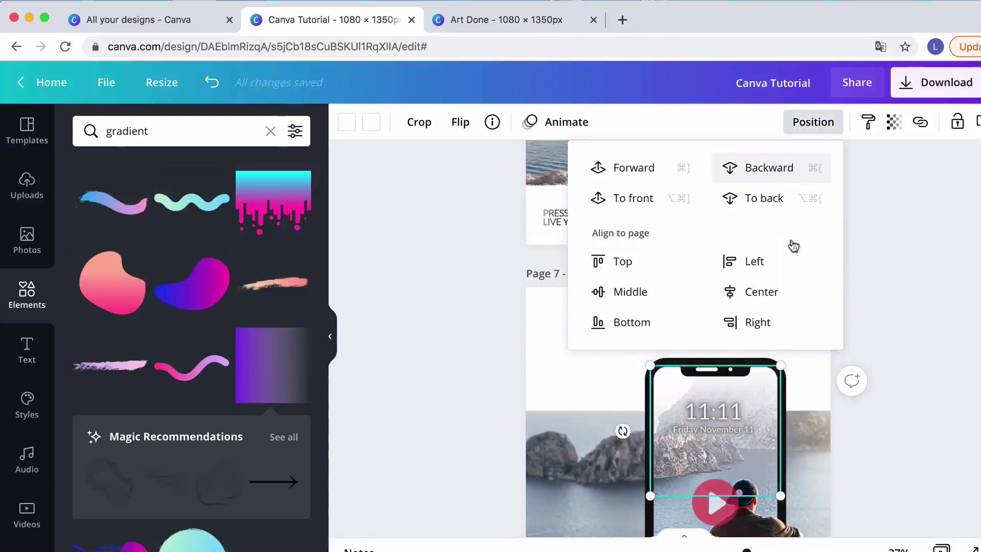
{"action": "left_click", "coordinate": [902, 370]}
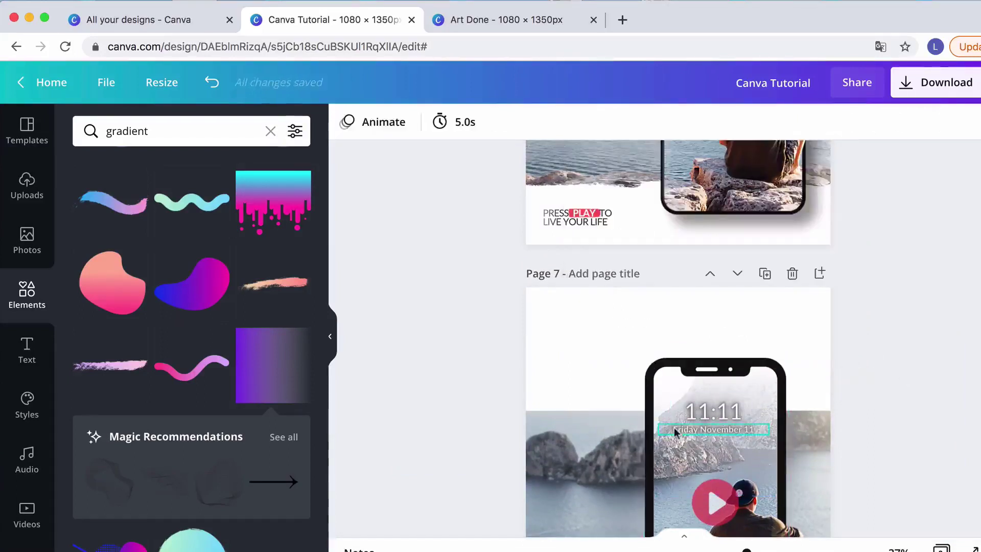
Step: Compare page 7's phone screen and background edges with the finished page 6 design
{"action": "scroll", "coordinate": [673, 427], "scroll_direction": "down", "scroll_amount": 2}
{"action": "scroll", "coordinate": [725, 385], "scroll_direction": "down", "scroll_amount": 2}
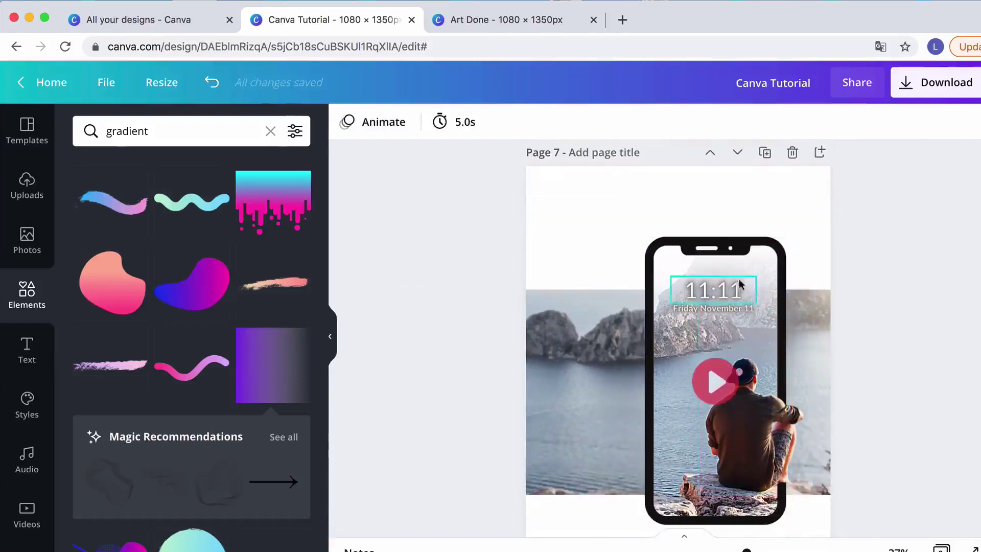
{"action": "scroll", "coordinate": [878, 363], "scroll_direction": "down", "scroll_amount": 1}
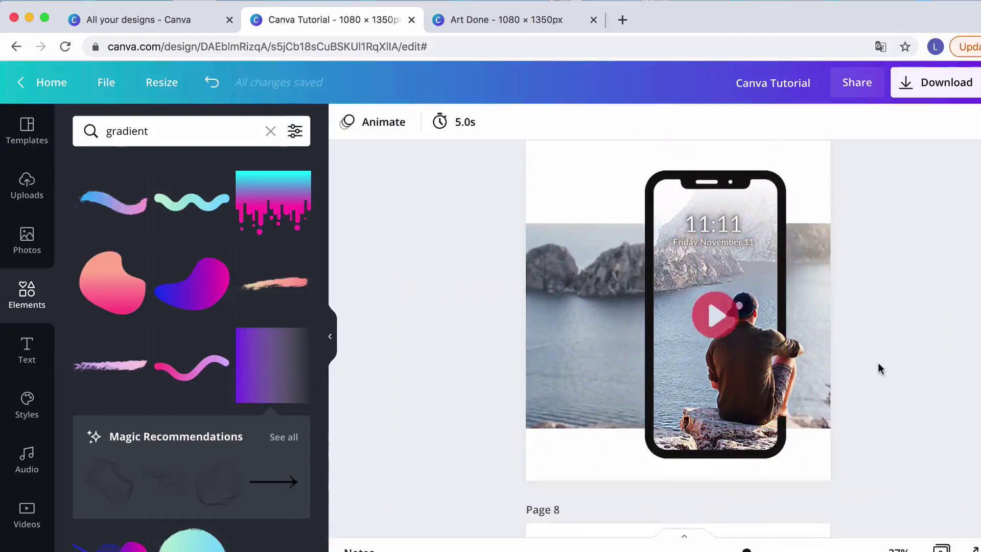
{"action": "scroll", "coordinate": [878, 362], "scroll_direction": "up", "scroll_amount": 2}
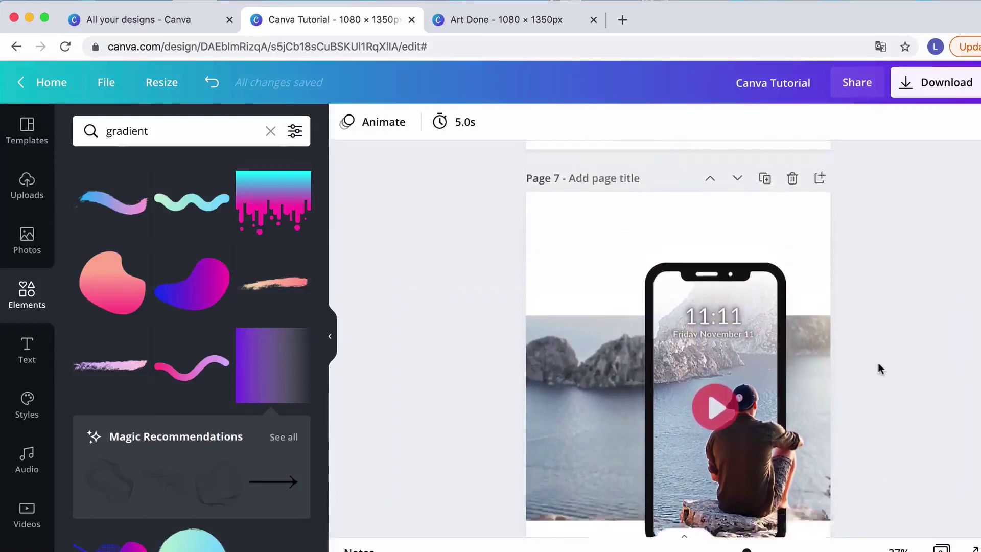
{"action": "scroll", "coordinate": [878, 368], "scroll_direction": "down", "scroll_amount": 1}
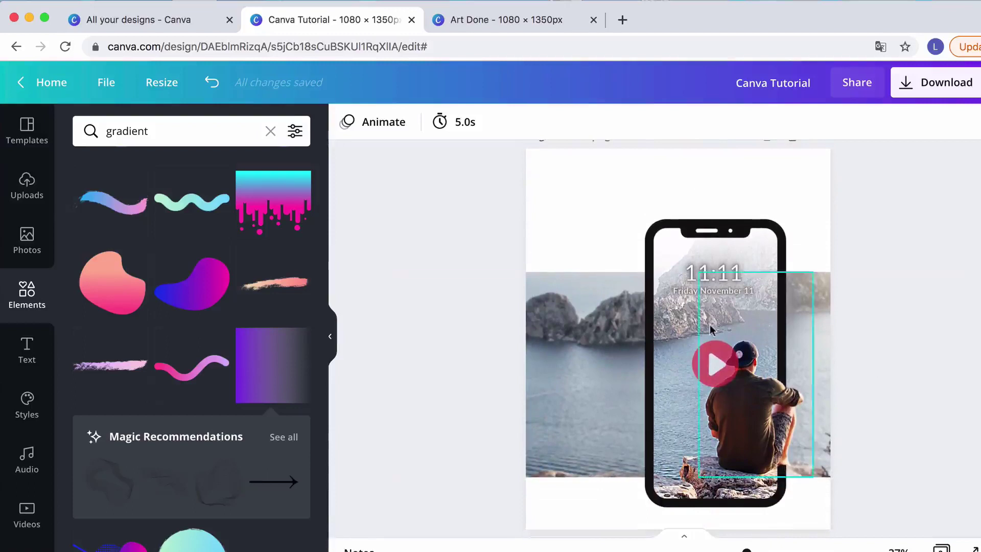
{"action": "scroll", "coordinate": [709, 327], "scroll_direction": "up", "scroll_amount": 8}
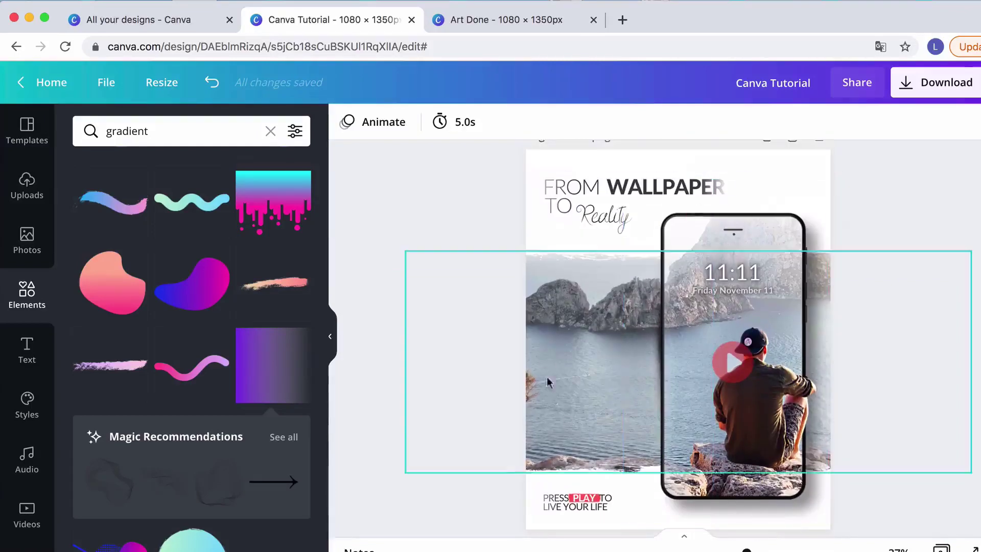
{"action": "scroll", "coordinate": [884, 307], "scroll_direction": "down", "scroll_amount": 1}
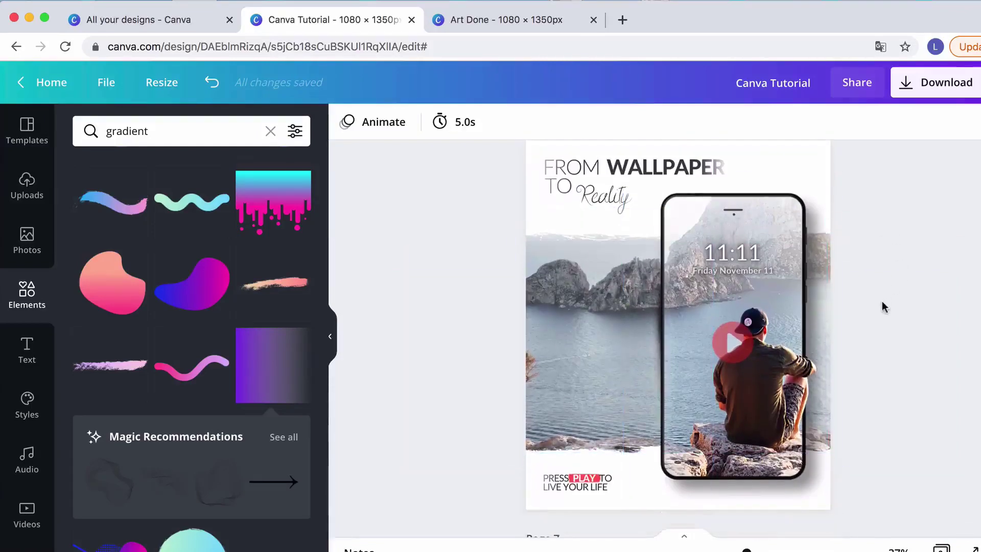